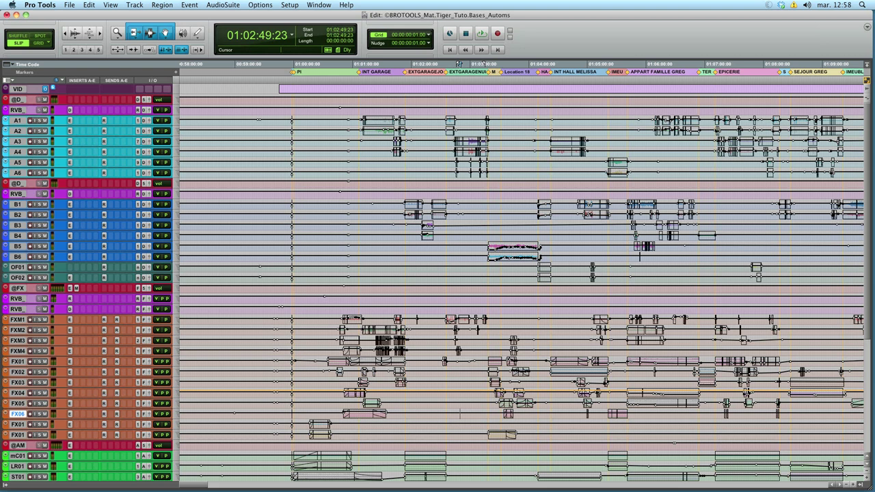
- Open the Automation window and place it near the upper part of the timeline, clear of the transport controls
key("super+4")
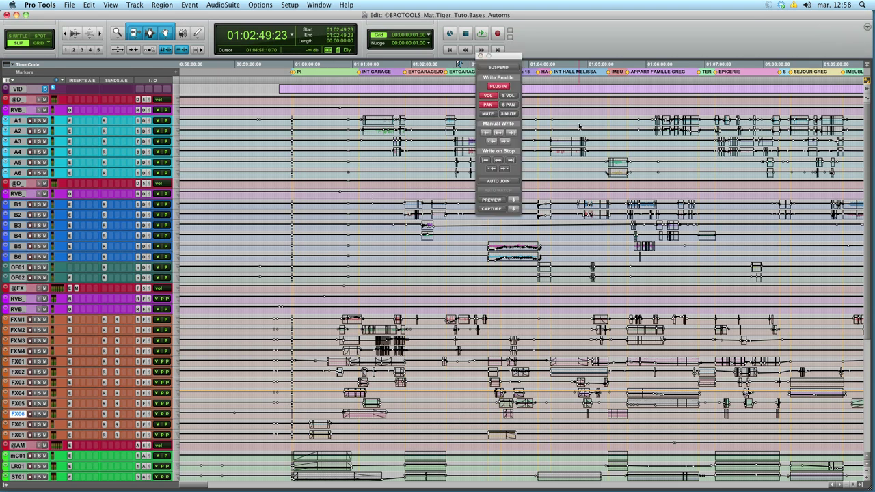
left_click_drag(514, 55, 607, 33)
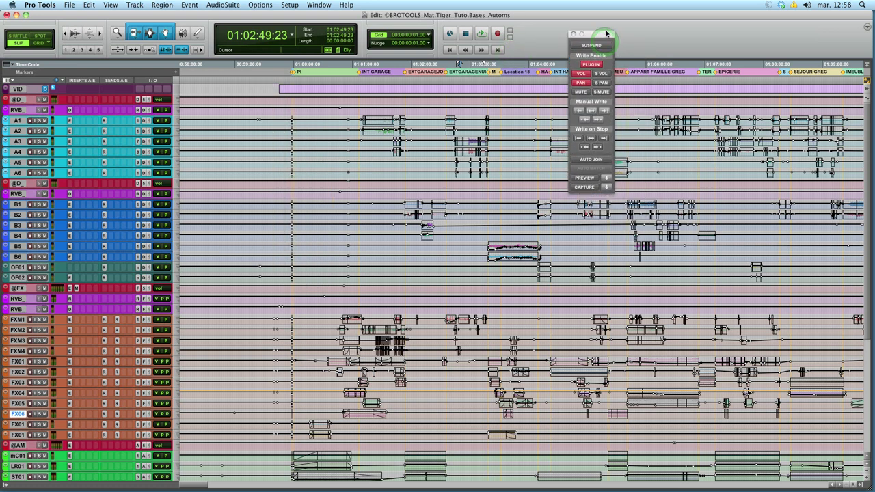
left_click_drag(607, 32, 644, 21)
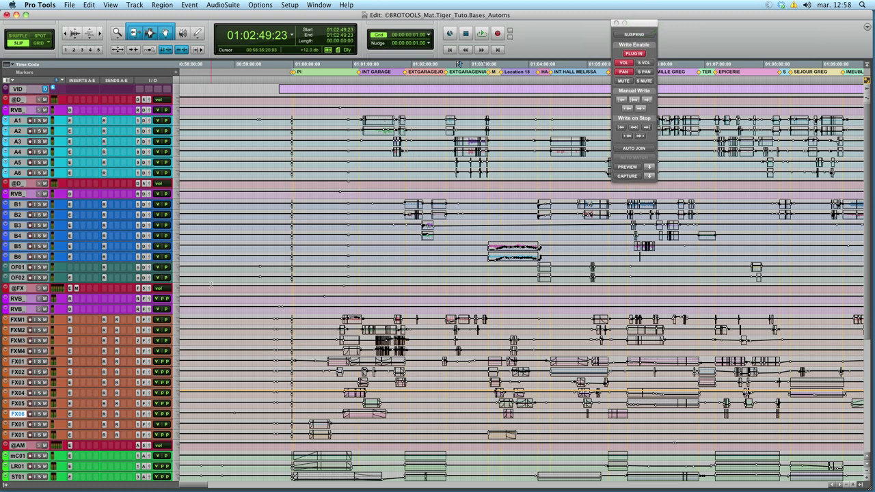
- Enlarge the FXST06 track and keep its track view on volume automation
left_click(179, 415)
left_click(184, 433)
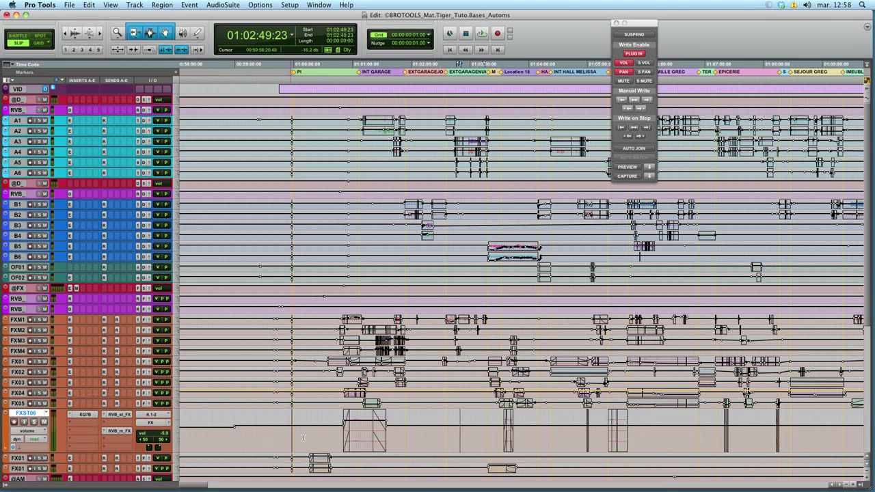
left_click(39, 432)
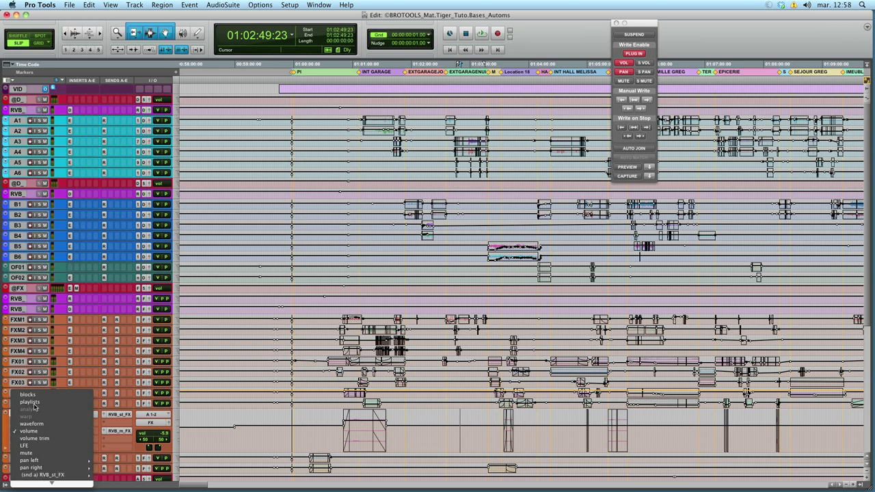
left_click(345, 373)
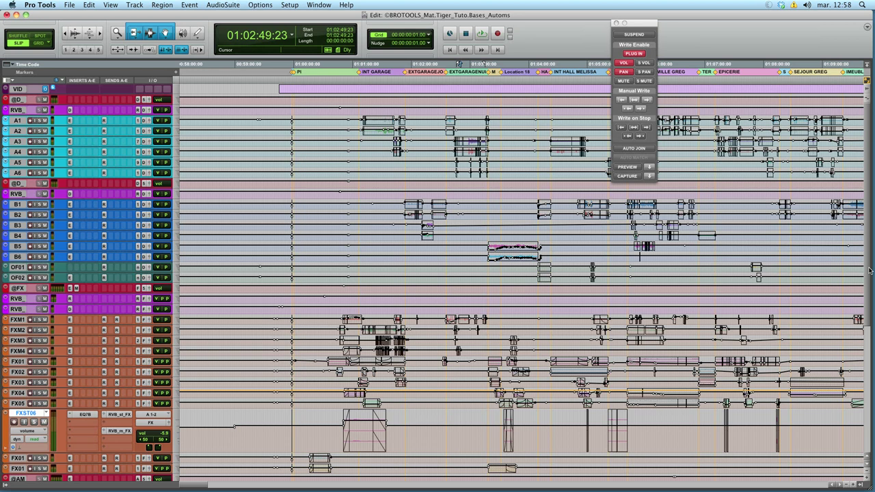
scroll(864, 266, "down", 5)
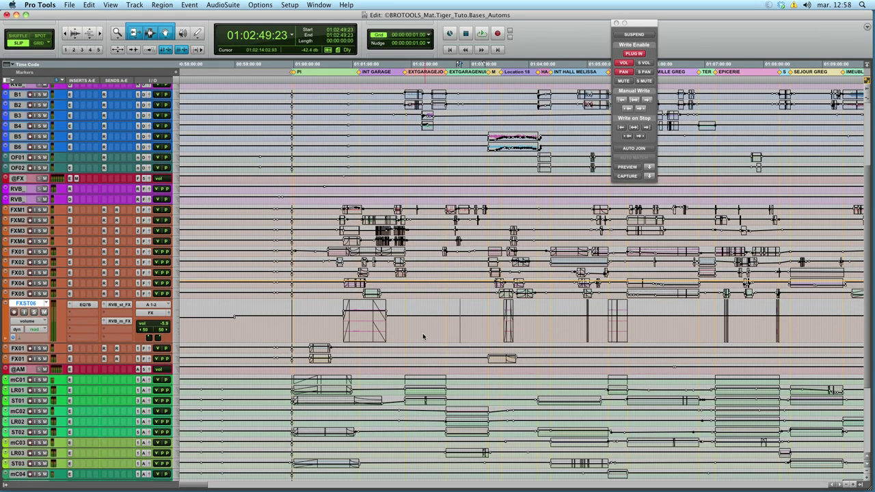
left_click(29, 320)
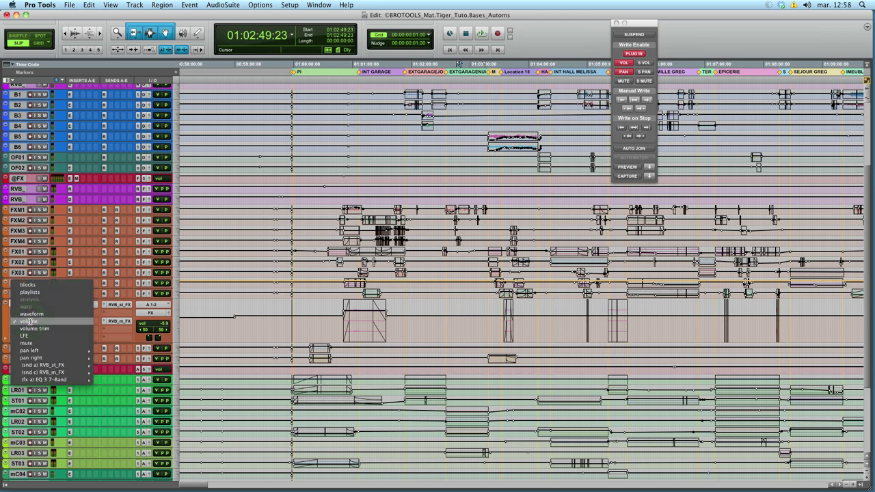
left_click(29, 321)
- Select the first FXST06 clip and trim its volume automation up to +0.2 dB
double_click(361, 324)
mouse_move(364, 305)
left_mouse_down()
mouse_move(361, 299)
mouse_move(365, 315)
mouse_move(367, 295)
mouse_move(366, 308)
left_mouse_up()
key("super+z")
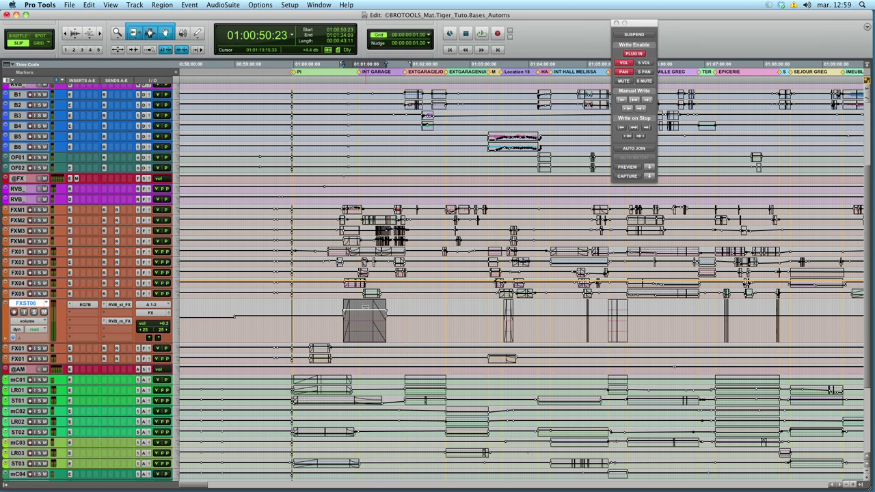
left_click(365, 306)
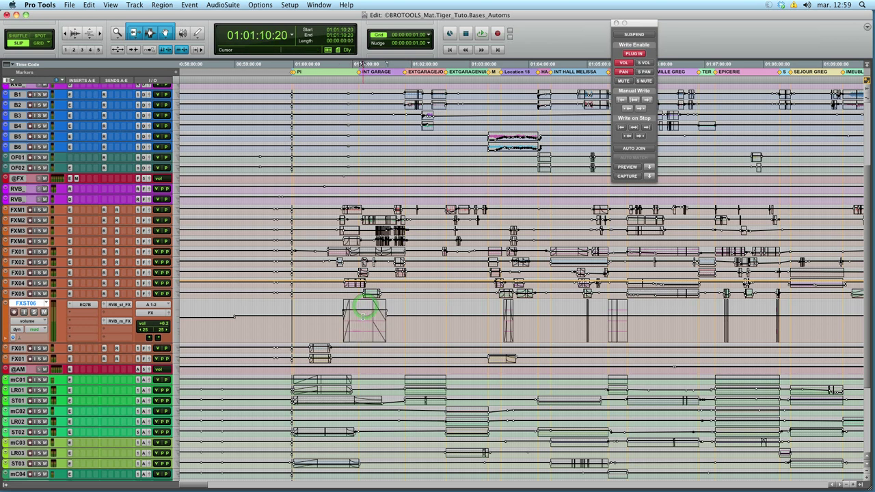
- Open the EQ 3 7-Band plug-in on FXST06, reposition its window and close it again
left_click(83, 306)
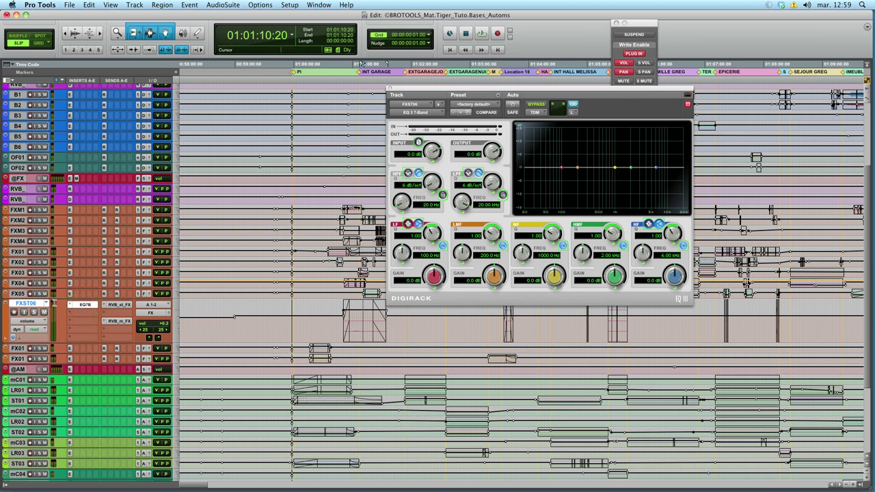
left_click_drag(481, 87, 562, 208)
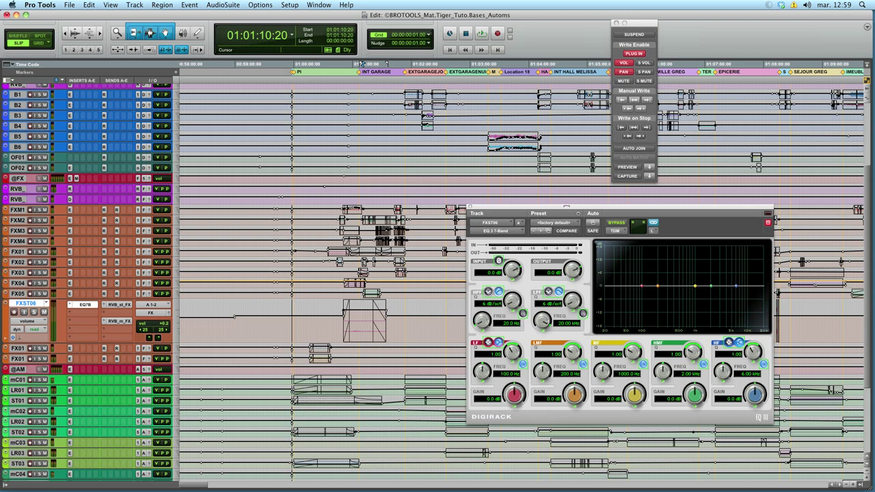
left_click(403, 313)
left_click(472, 209)
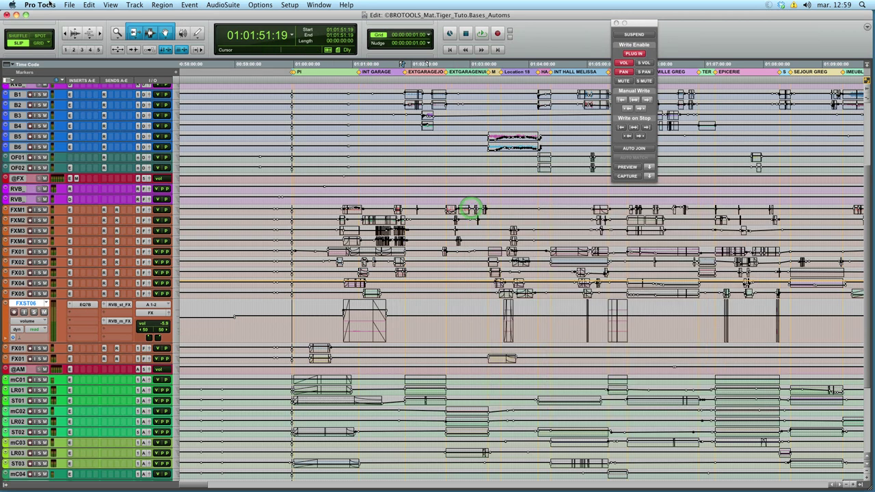
- Examine the available automation write, trim and glide commands, including Write to All Enabled
left_click(89, 5)
mouse_move(132, 282)
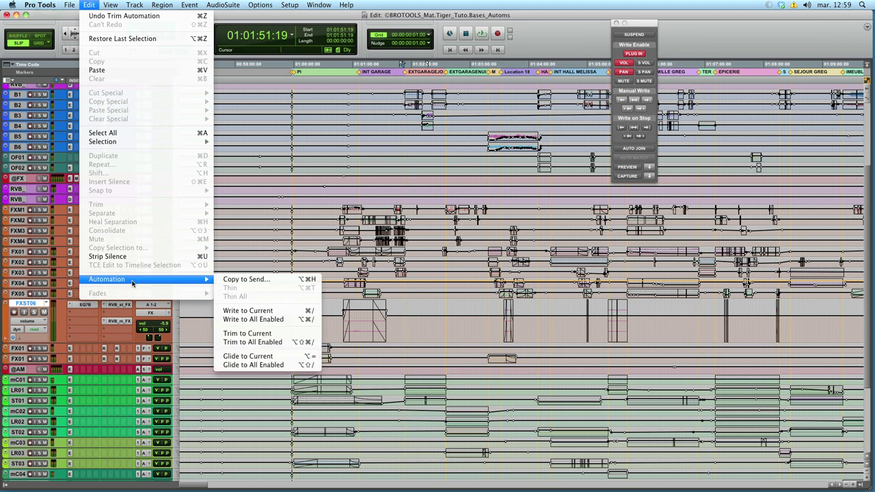
left_click(258, 319)
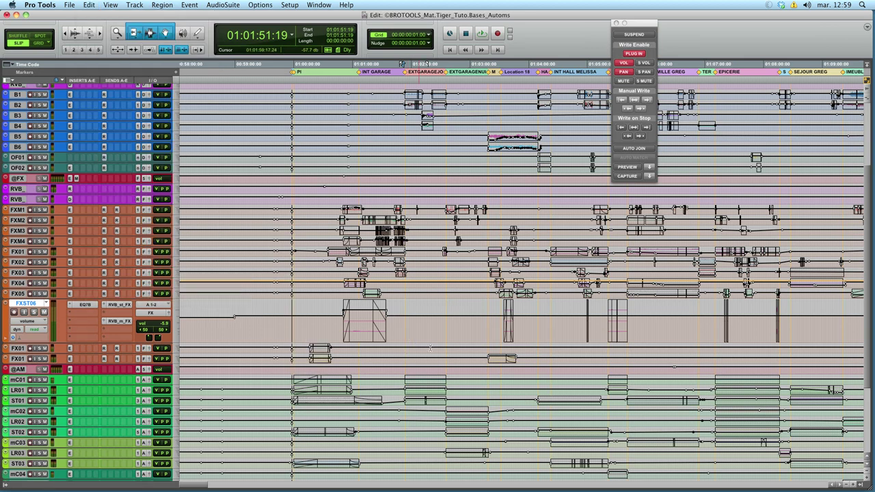
- Reopen the FXST06 EQ 3 7-Band plug-in, select the track's first clip and shift the EQ window slightly
left_click(85, 305)
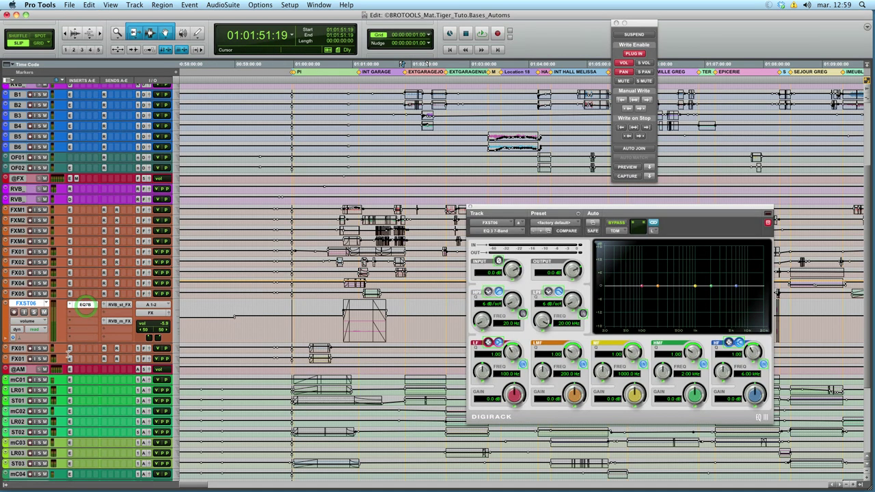
left_click(346, 315)
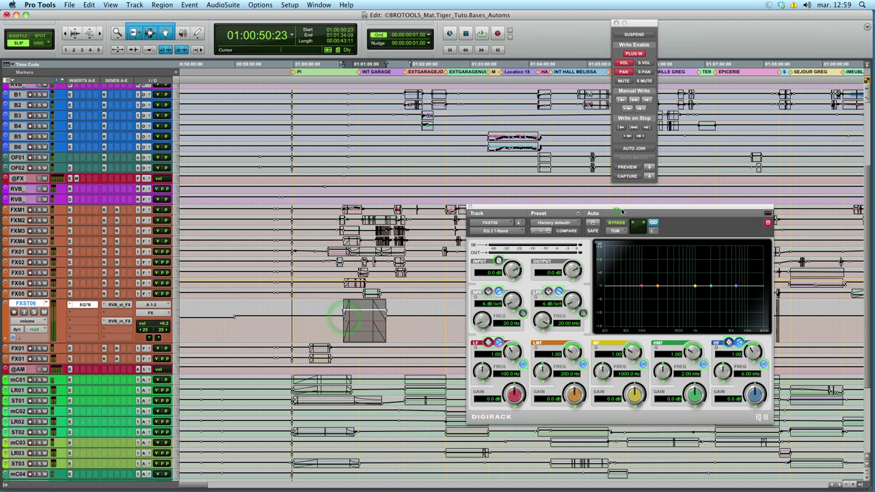
left_click_drag(621, 208, 591, 188)
- Inspect the EQ 3 7-Band's Plug-In Automation settings and leave all its parameters enabled for automation
left_click(564, 202)
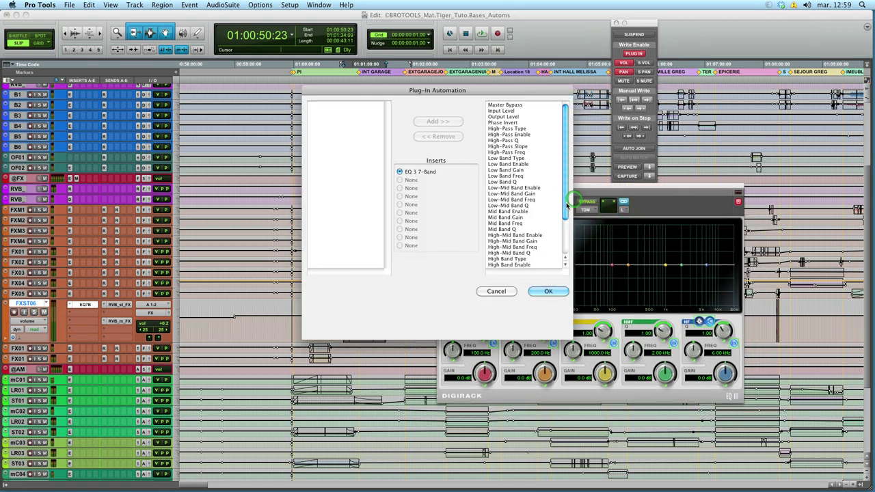
left_click(507, 293)
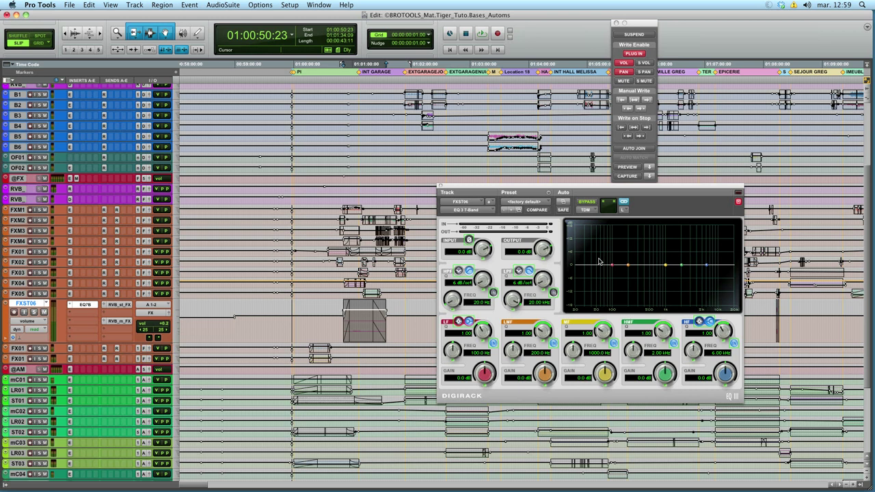
left_click(563, 205)
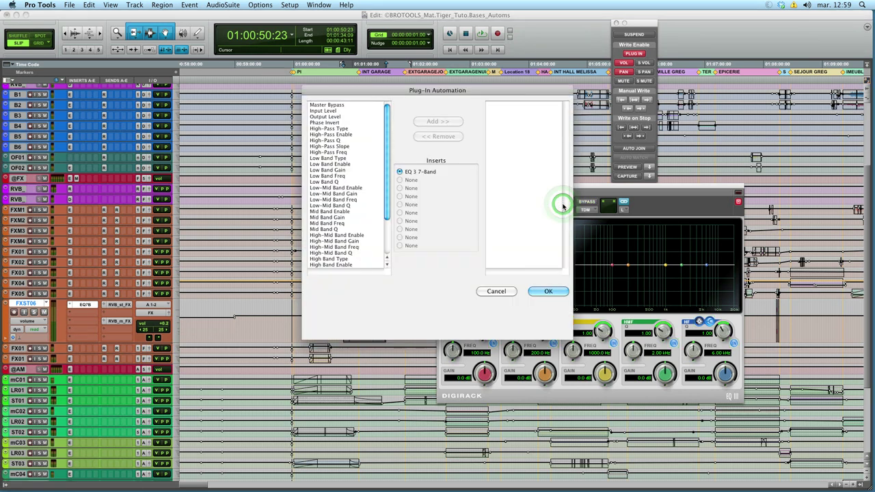
left_click(511, 294)
left_click(565, 203)
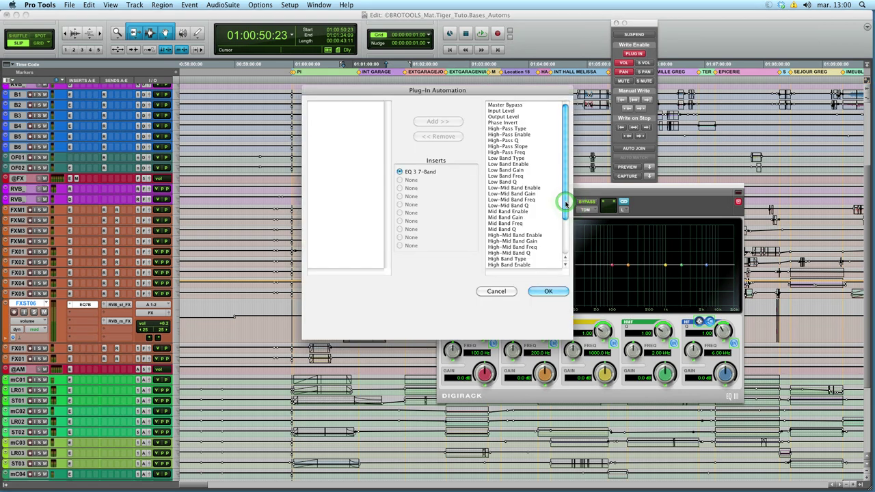
left_click(558, 294)
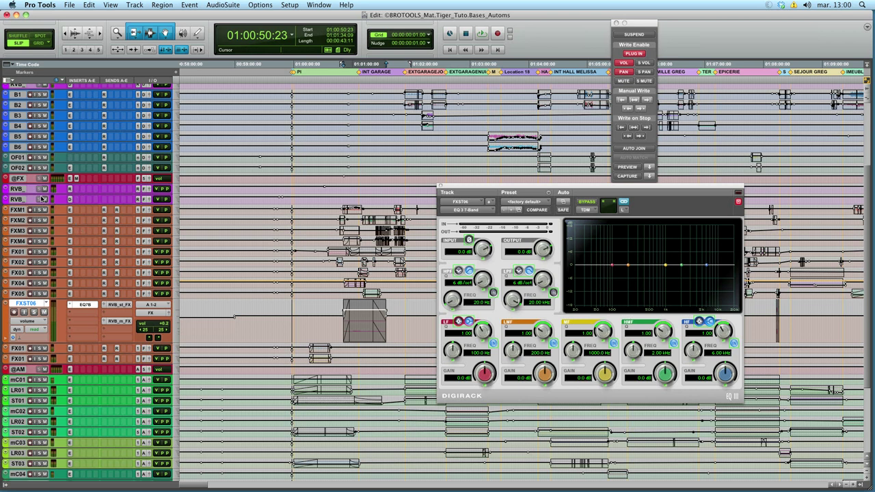
- Toggle the mixing preference Plug-in Controls Default to Auto-Enabled on and back off, and accept the preferences
left_click(290, 5)
left_click(311, 156)
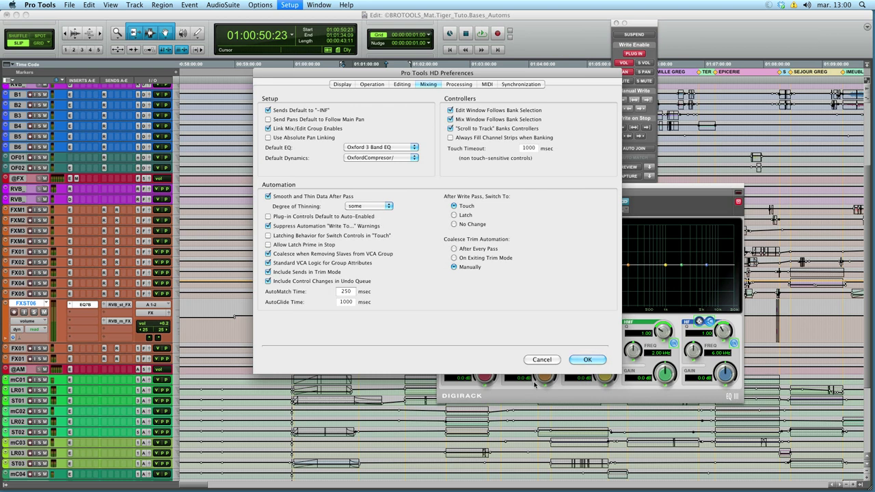
left_click(283, 218)
left_click(295, 220)
left_click(599, 360)
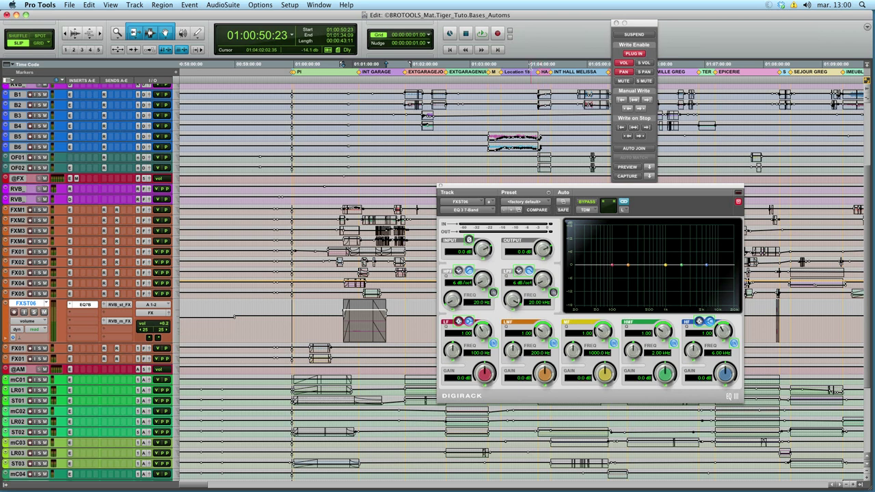
- Open the FXST06 output window and arrange it and the EQ window so the first clip stays visible
left_click_drag(484, 185, 280, 58)
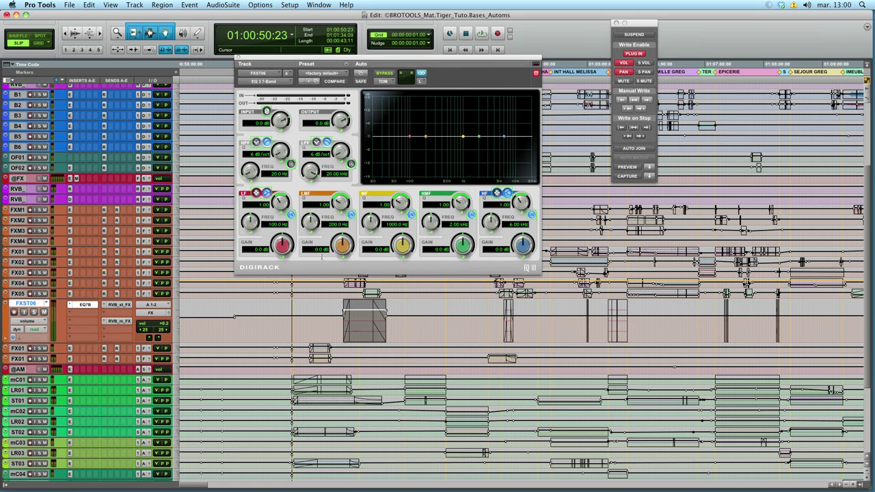
left_click(171, 316)
left_click_drag(459, 235, 635, 236)
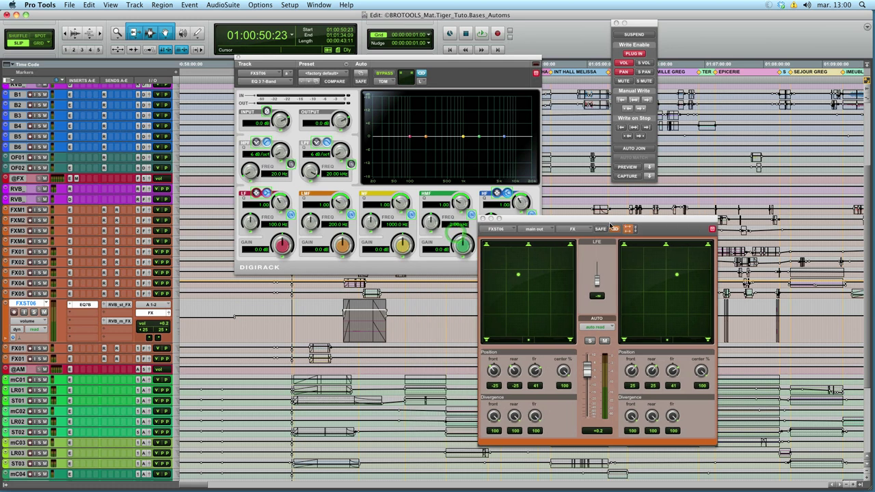
- Set FXST06's volume to -14.1 dB and its pan to 89 outward, and write all enabled automation over the selected clip
left_click_drag(592, 375, 591, 396)
left_click_drag(525, 282, 518, 277)
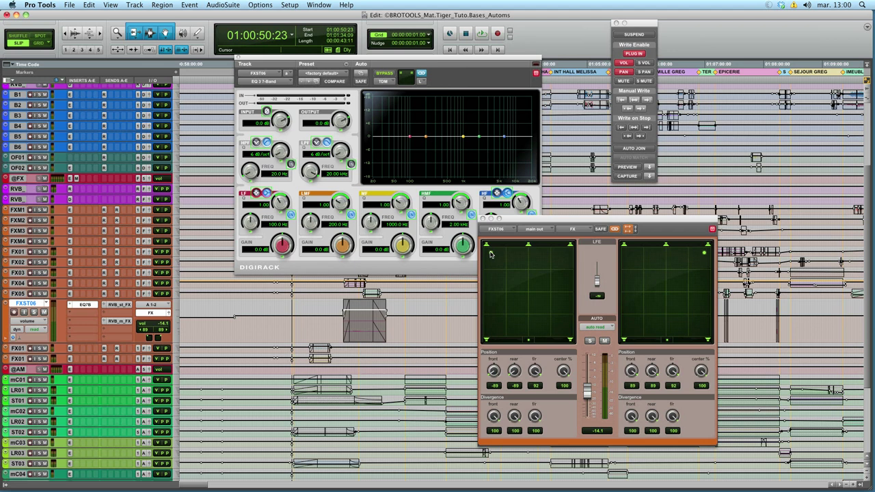
left_click(87, 5)
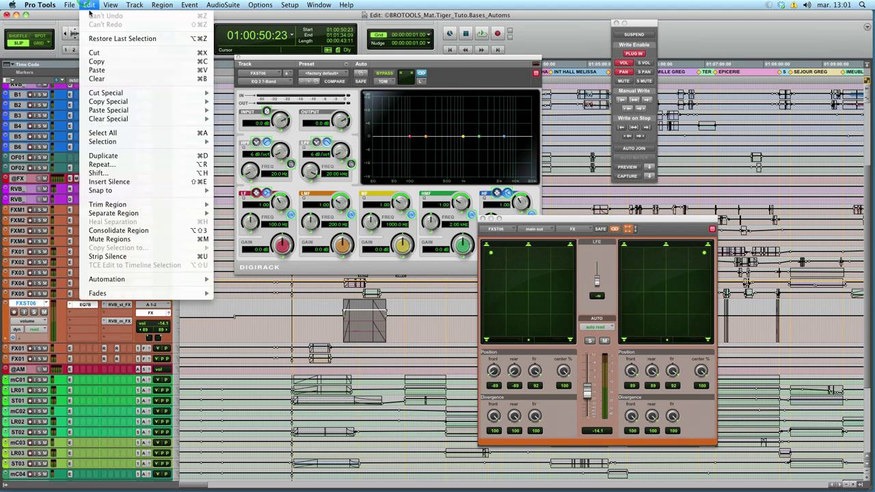
mouse_move(142, 293)
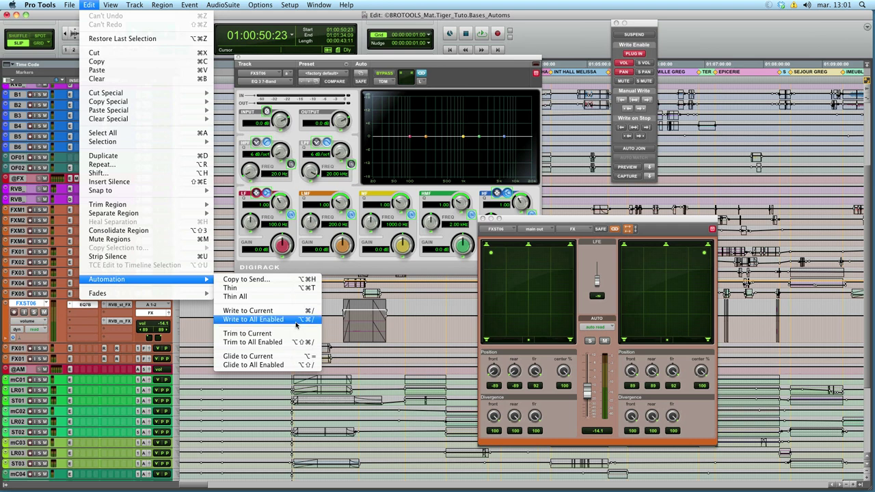
left_click(296, 324)
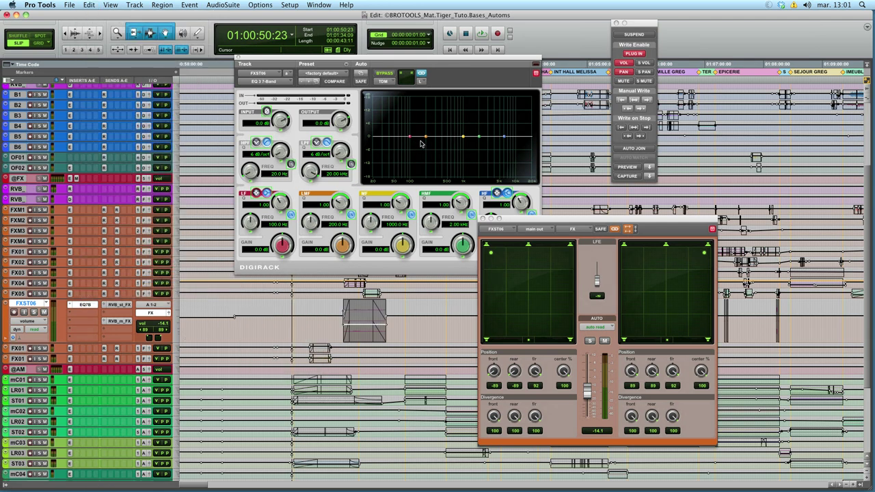
- Set the EQ's low-mid band to 215 Hz and -10.6 dB over the selected clip, and compare positions before and inside it
left_click_drag(424, 138, 427, 162)
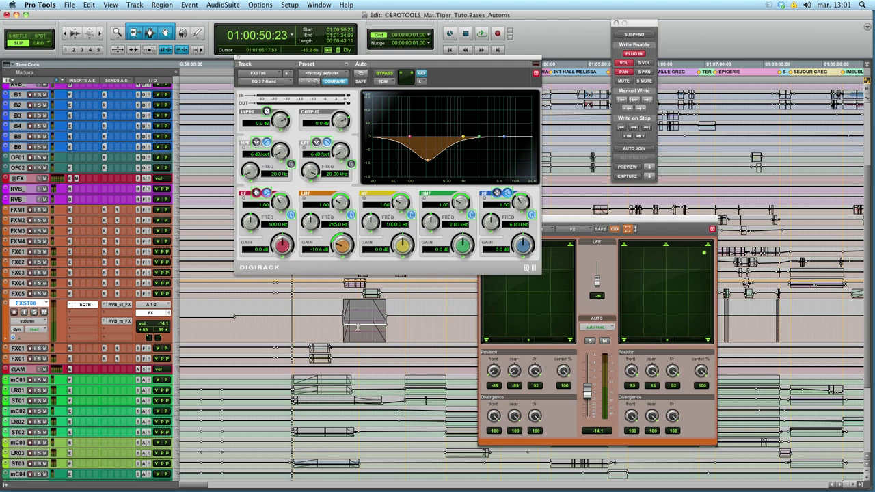
left_click(331, 325)
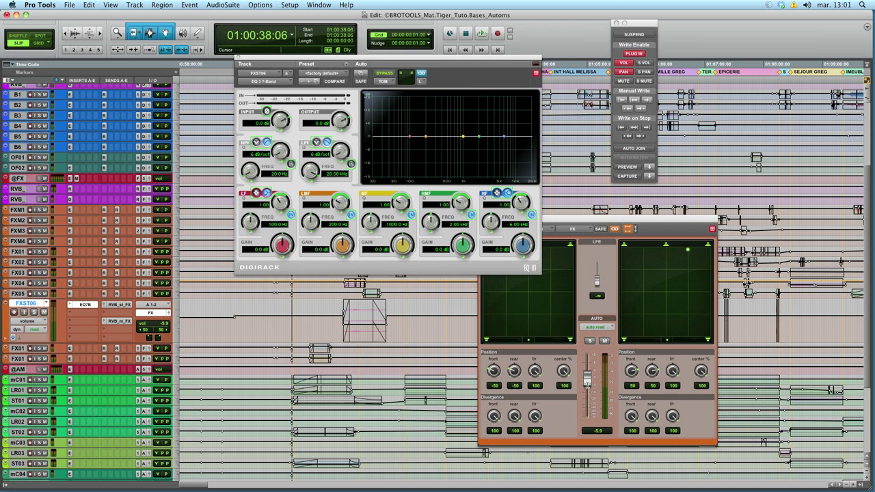
left_click(386, 321)
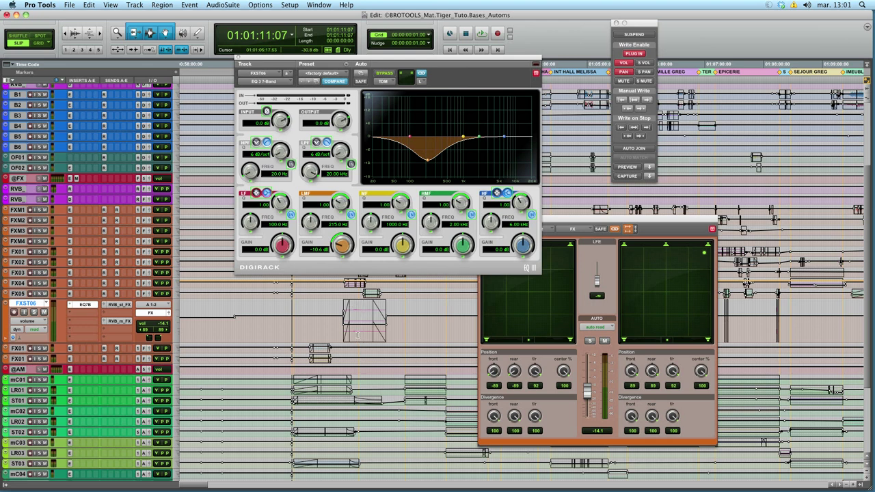
- Draw a freehand volume automation curve with the Pencil across the first FXST06 clip
double_click(357, 334)
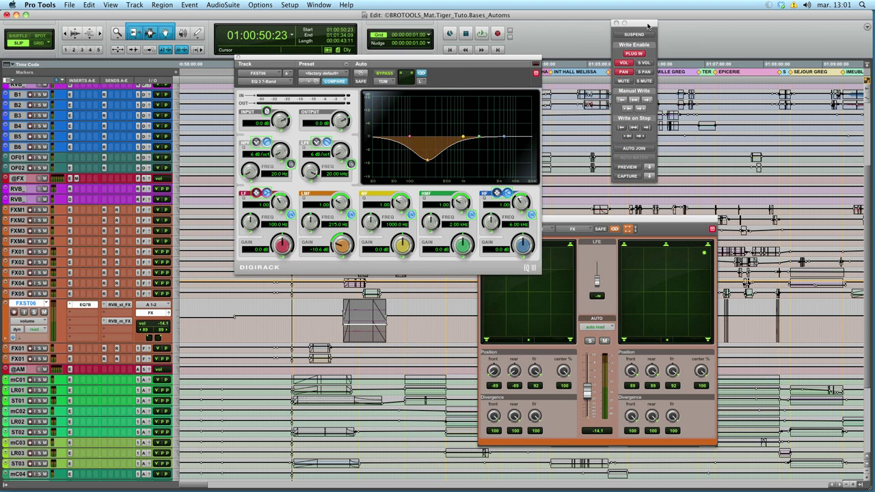
left_click_drag(648, 25, 610, 66)
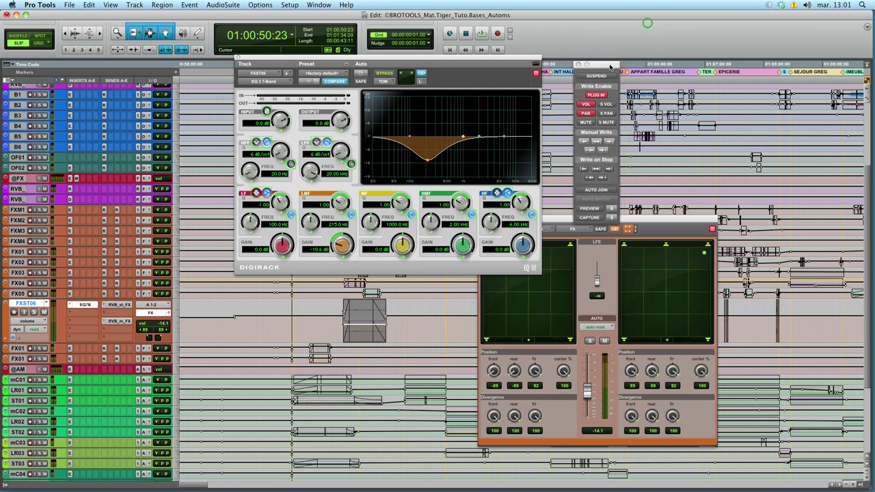
left_click(196, 33)
mouse_move(351, 322)
left_mouse_down()
mouse_move(371, 316)
mouse_move(384, 325)
left_mouse_up()
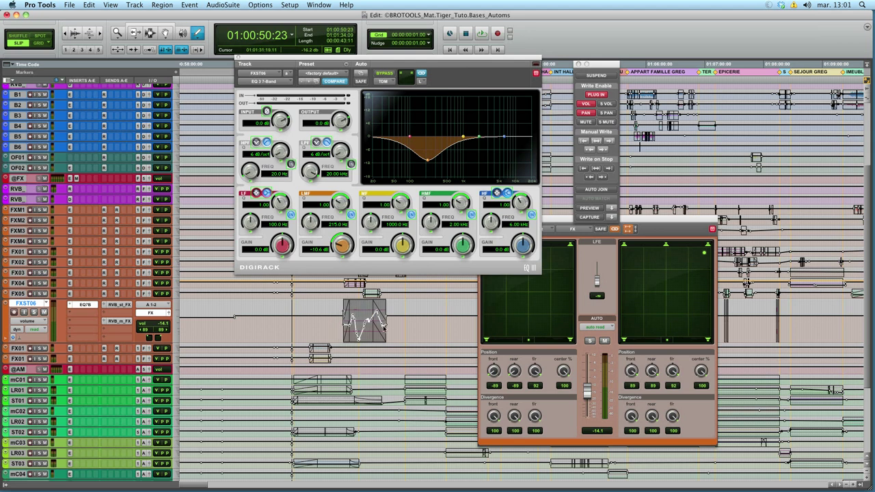
- Try the low-mid band at 191 Hz and 7.2 dB, the high-mid band at 1.35 kHz and -11.5 dB, and pan 55 outward
left_click_drag(429, 162, 425, 122)
left_click_drag(478, 137, 470, 160)
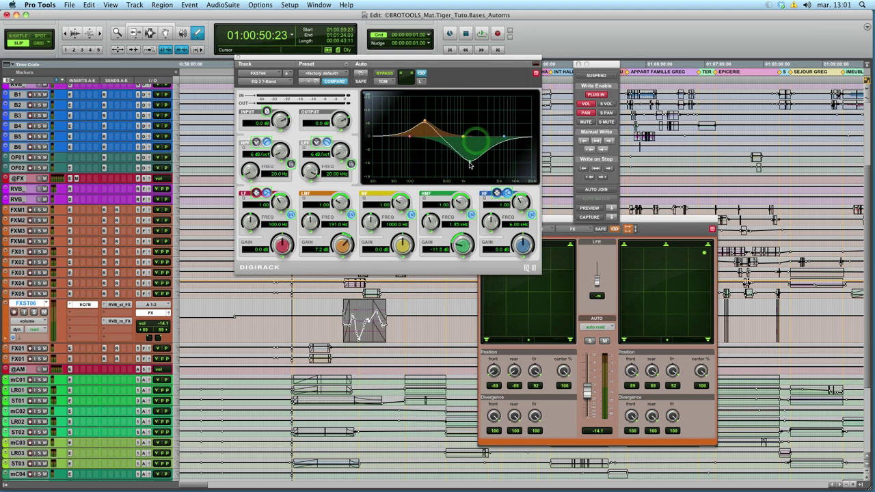
left_click(677, 218)
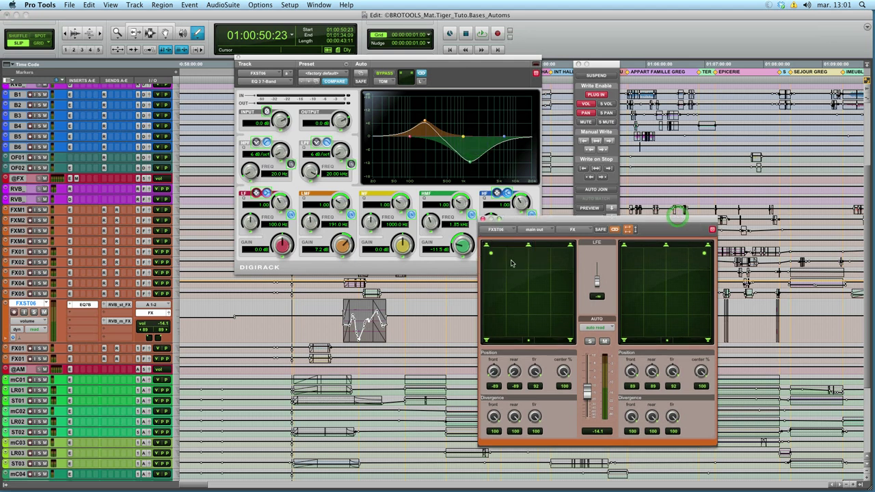
left_click_drag(491, 254, 505, 255)
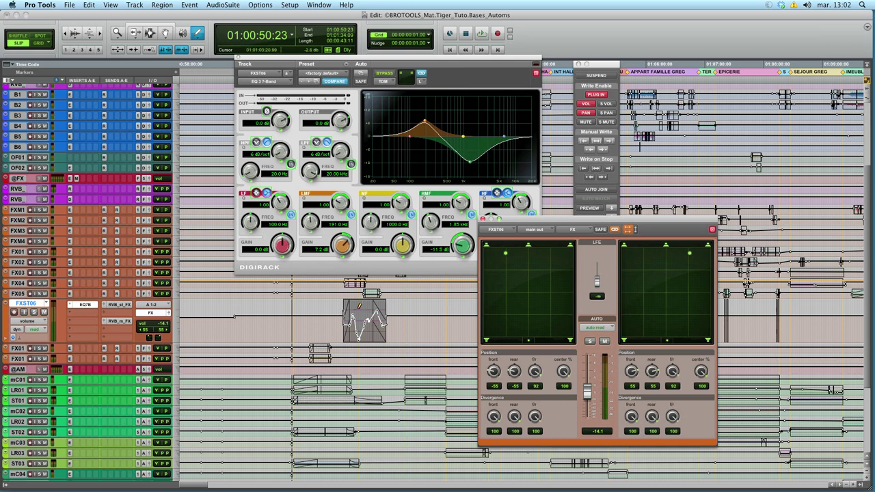
key("Delete")
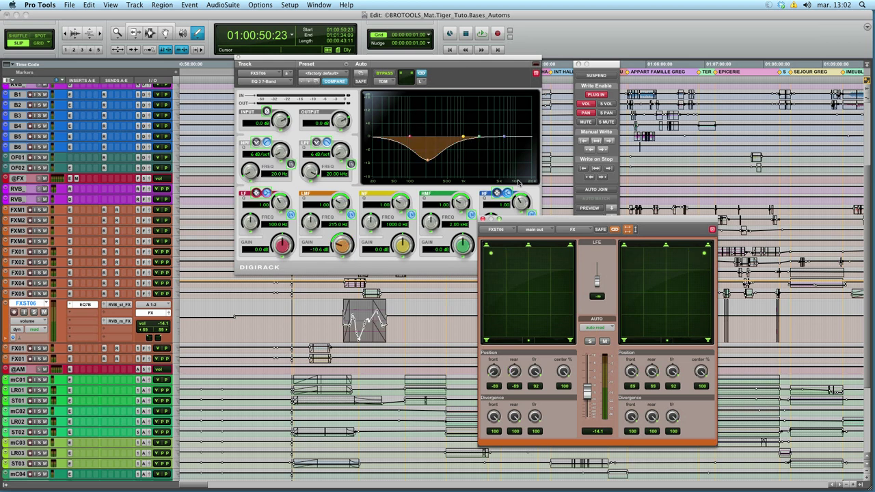
- Disable volume writing, and compare FXST06's volume, pan and EQ values at positions outside and inside the clip
left_click(589, 104)
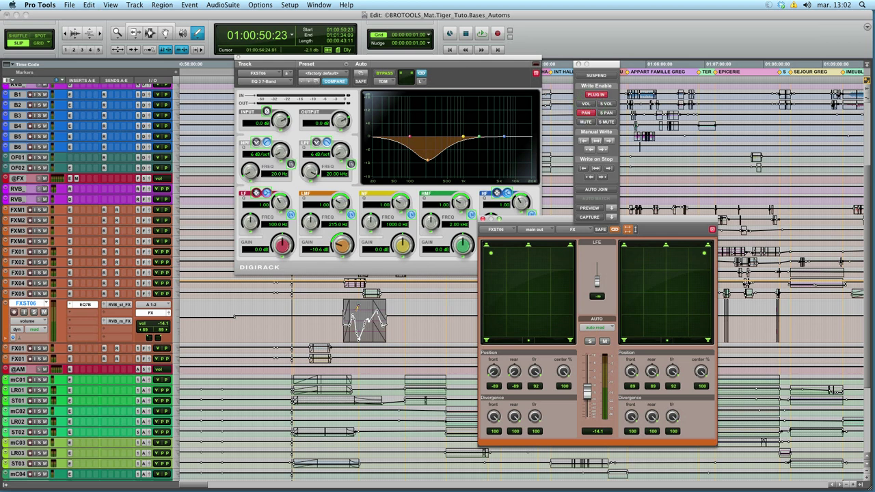
left_click(164, 26)
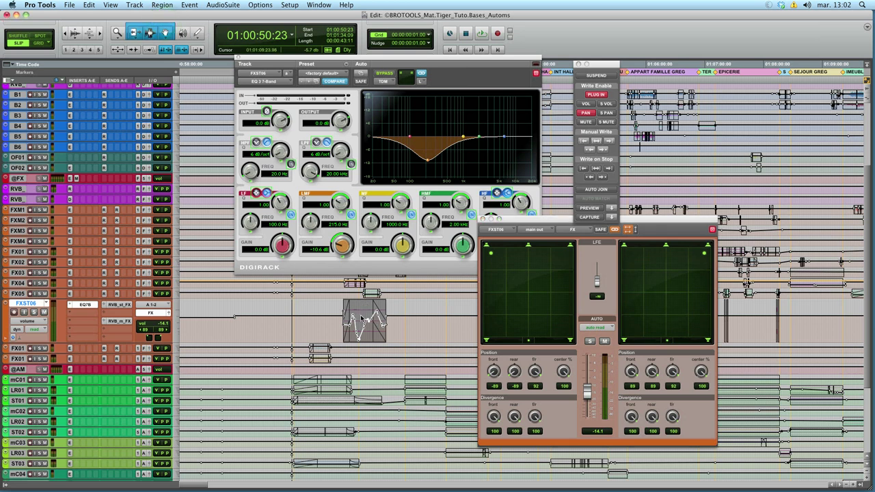
left_click(418, 309)
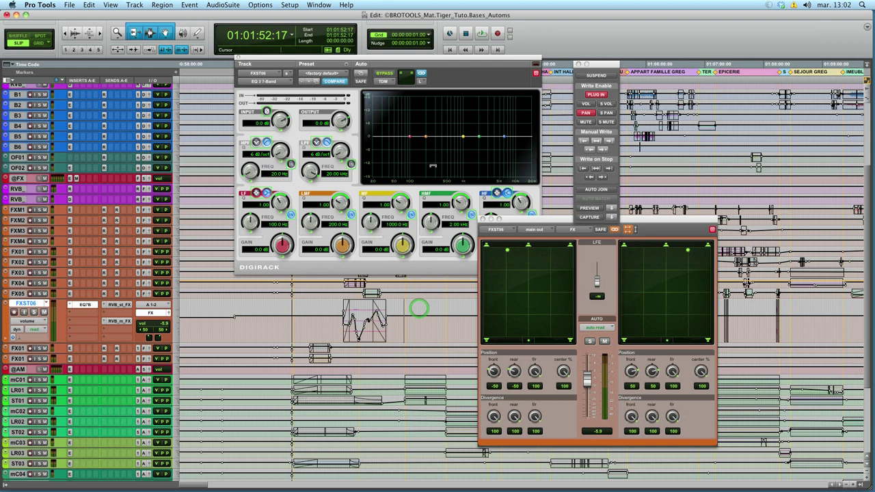
left_click(344, 287)
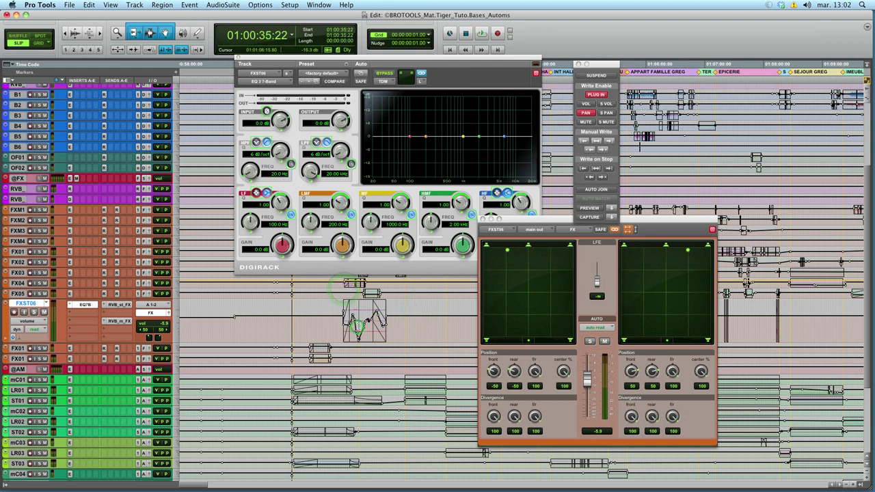
left_click(357, 327)
left_click(390, 334)
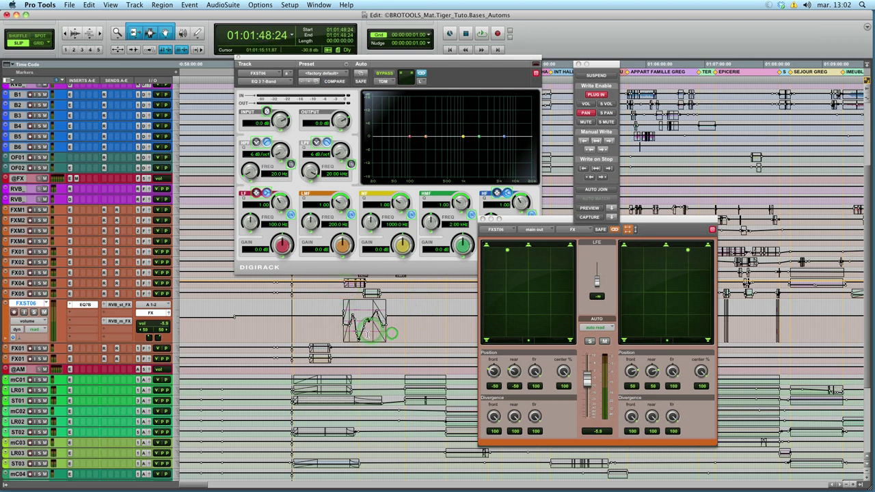
left_click(367, 334)
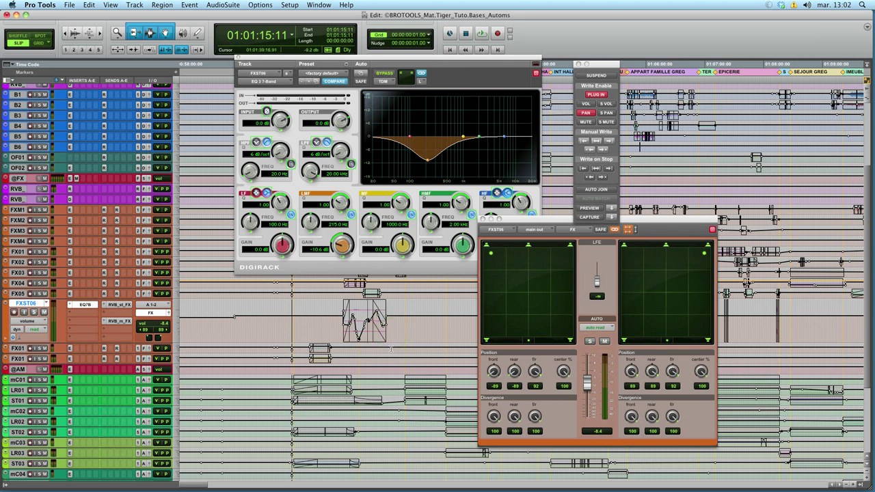
left_click(362, 334)
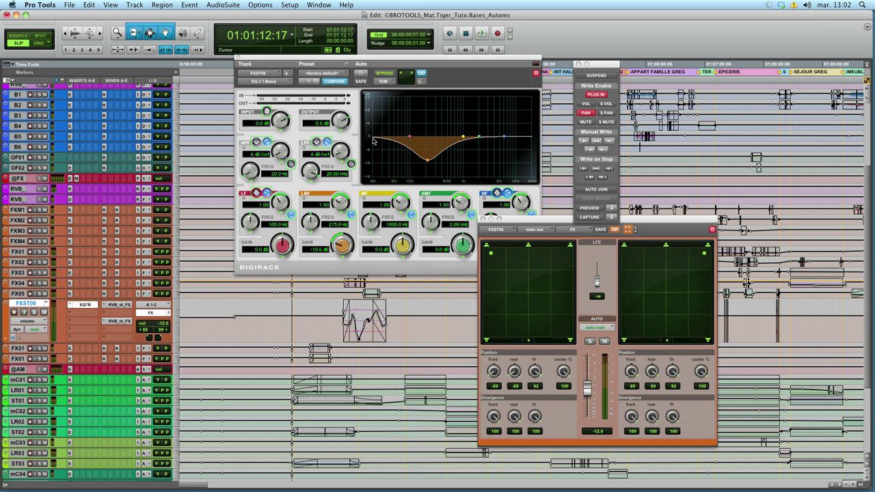
- Re-enable volume writing and undo the freehand volume curve on FXST06's clip
left_click(595, 209)
left_click(587, 104)
key("super+z")
key("super+z")
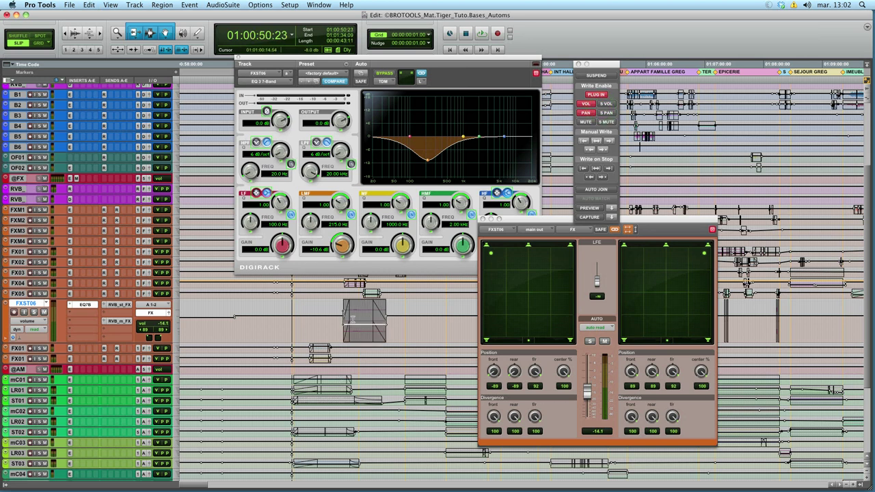
- Raise FXST06's volume over the selected clip to -2.4 dB, and move the EQ window clear of the clip
left_click_drag(362, 310, 361, 300)
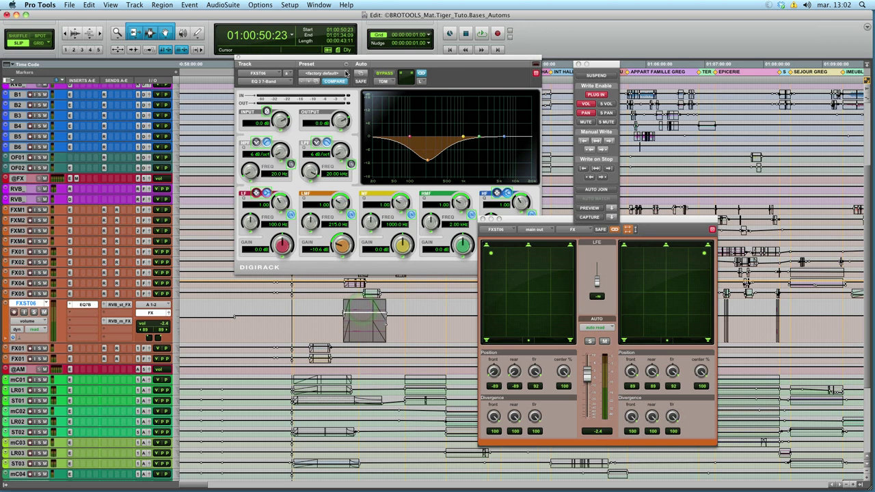
left_click_drag(320, 59, 591, 20)
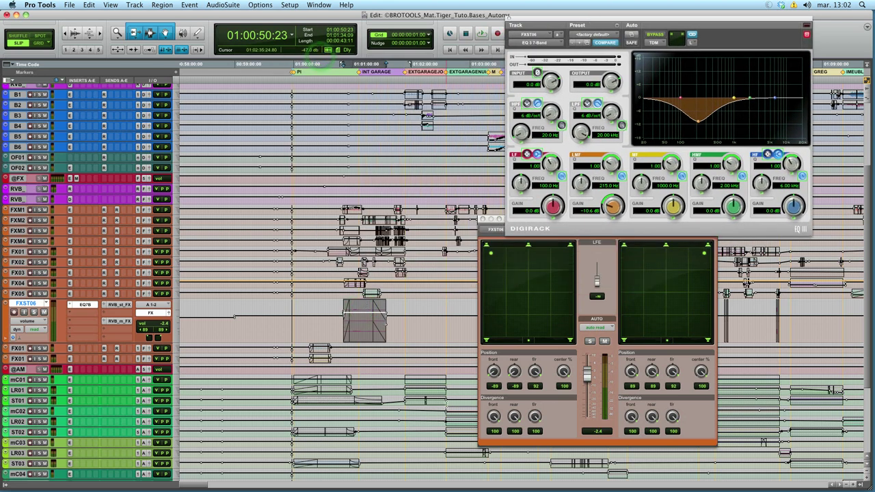
- Place the playback cursor at 01:00:51:24, just inside the start of FXST06's first clip
left_click(360, 283)
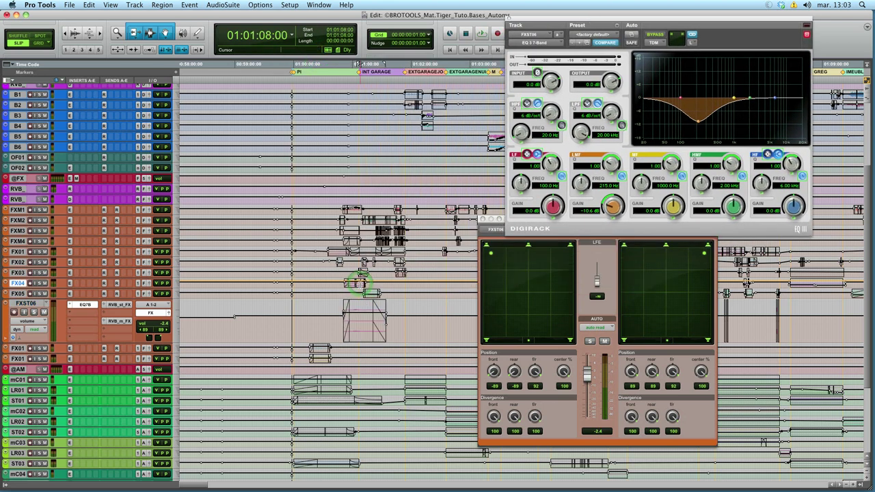
key("super+bracketright")
scroll(354, 295, "right", 1)
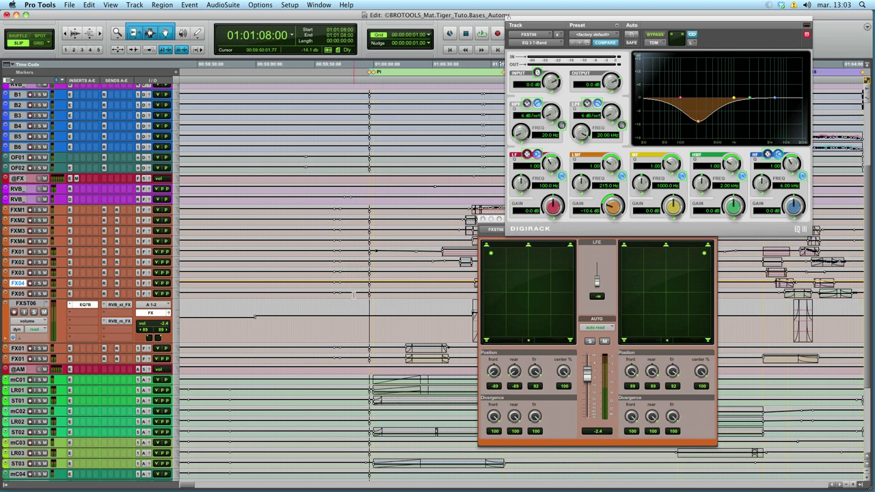
scroll(353, 296, "up", 1)
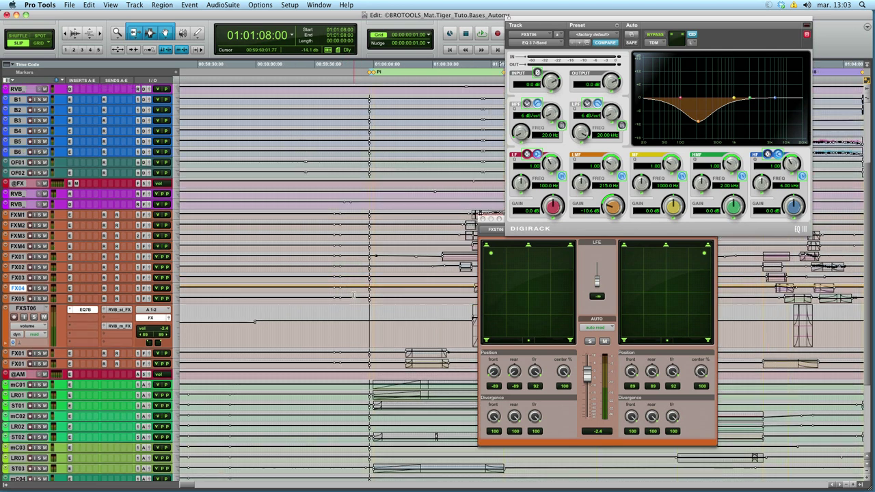
scroll(422, 333, "right", 1)
left_click(423, 332)
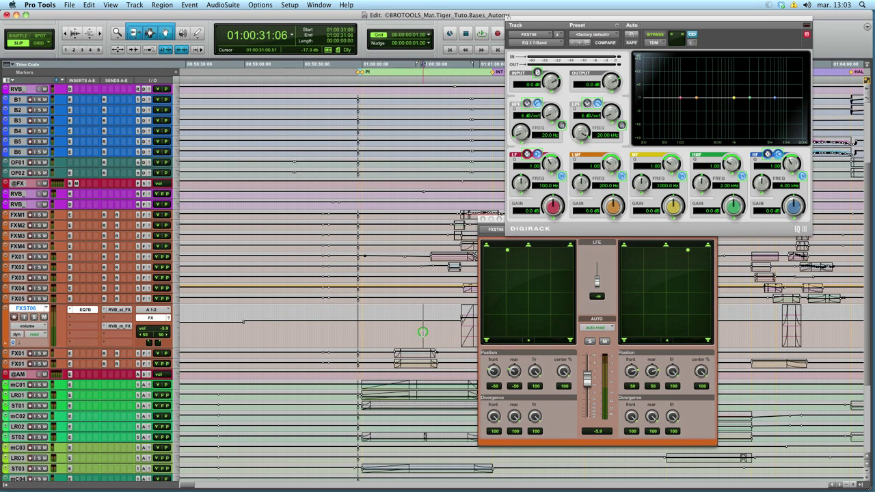
left_click(838, 484)
left_click(289, 342)
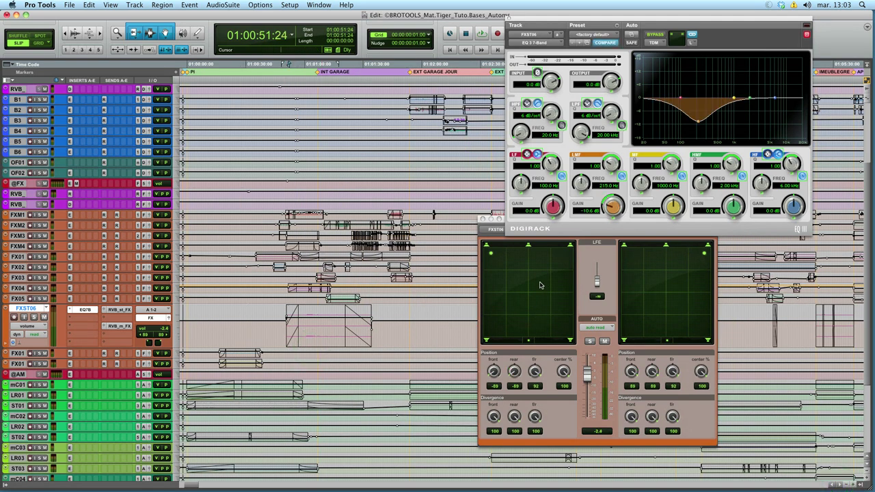
- Play the clip in read mode and try EQ changes, boosting the high-mid band to 18.0 dB at 1.97 kHz
key("space")
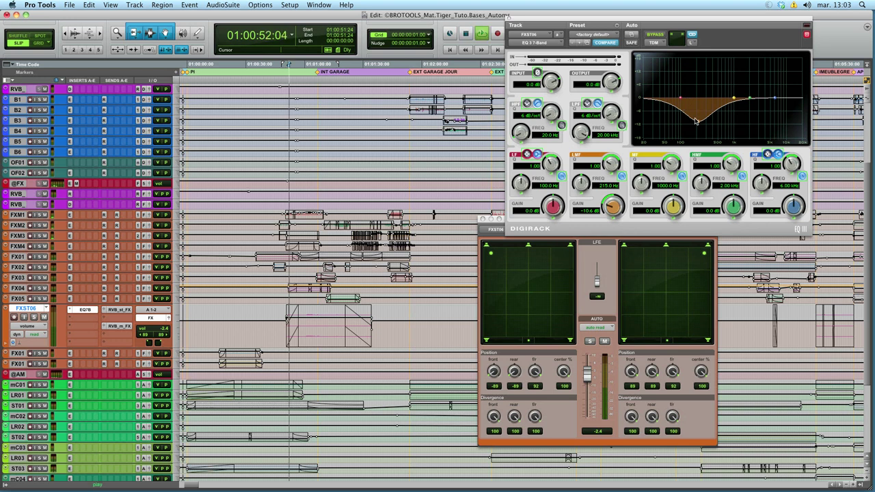
left_click(697, 121)
key("space")
key("space")
left_click(732, 101)
left_click(752, 101)
left_click_drag(751, 101, 748, 56)
key("space")
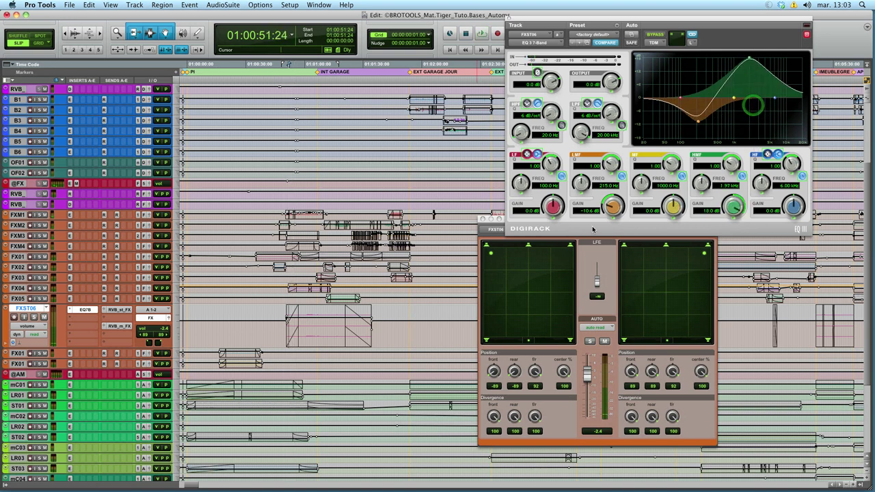
- Play the clip in read mode and try moving FXST06's pan inward to about 6
key("space")
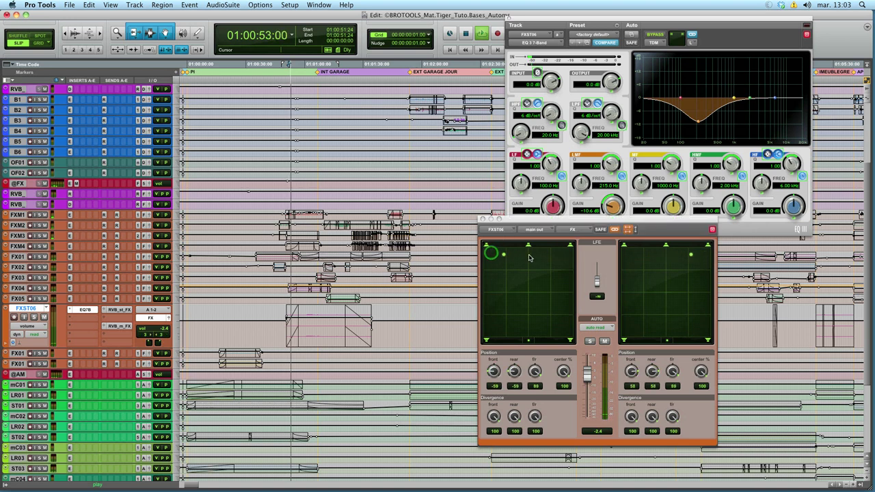
key("space")
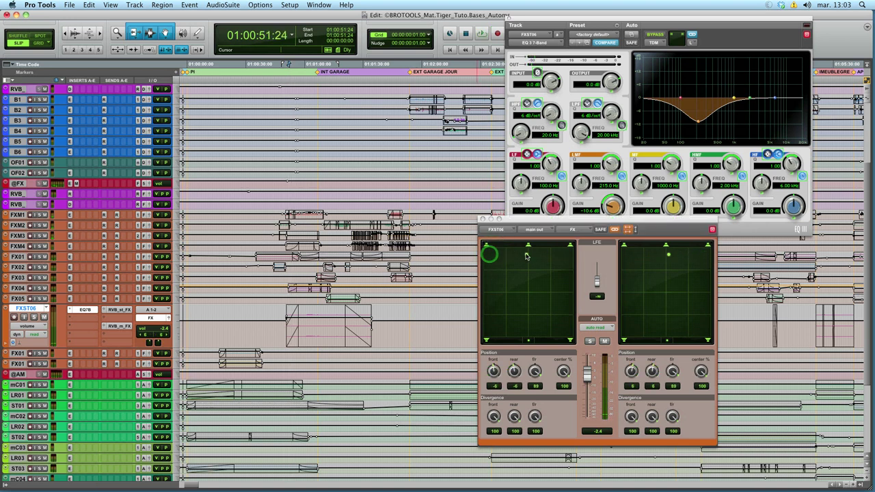
key("space")
key("space")
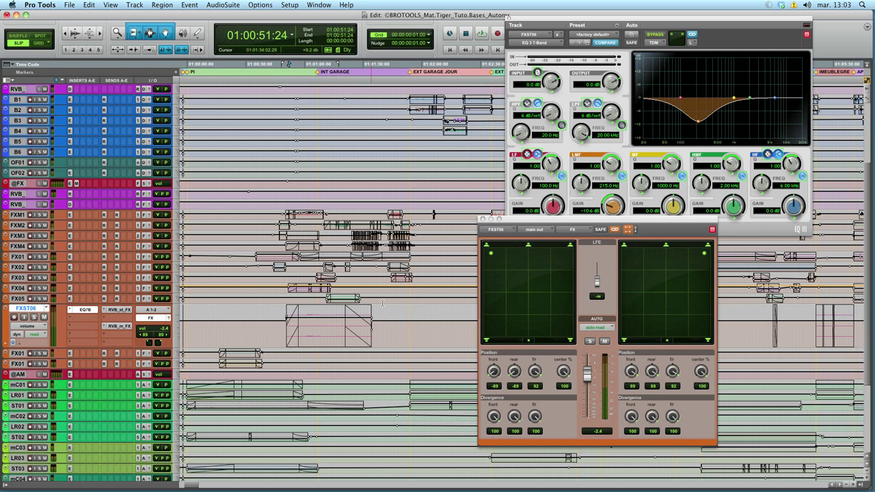
- Bring back the Automation window beside the EQ window and suspend all automation
key("super+4")
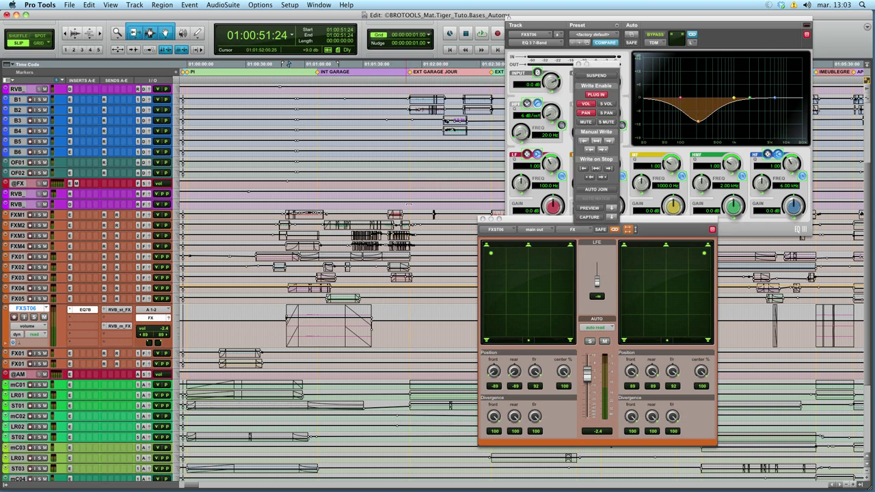
left_click_drag(578, 58, 418, 45)
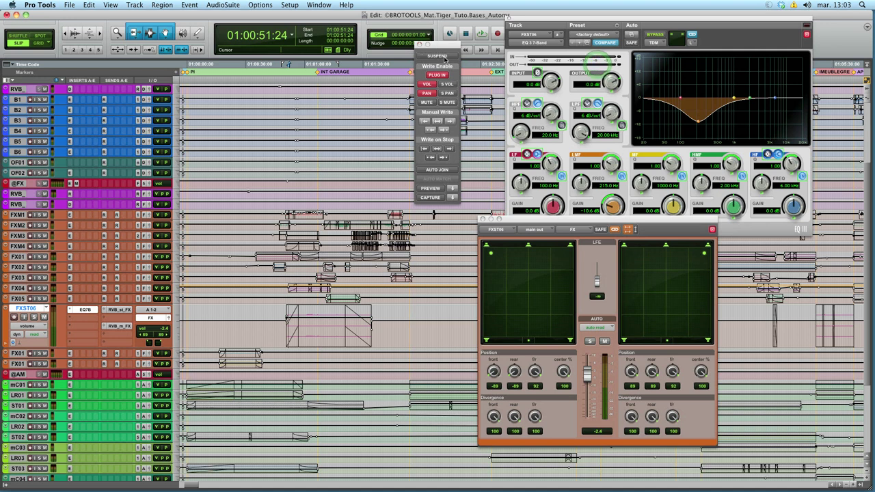
left_click(443, 56)
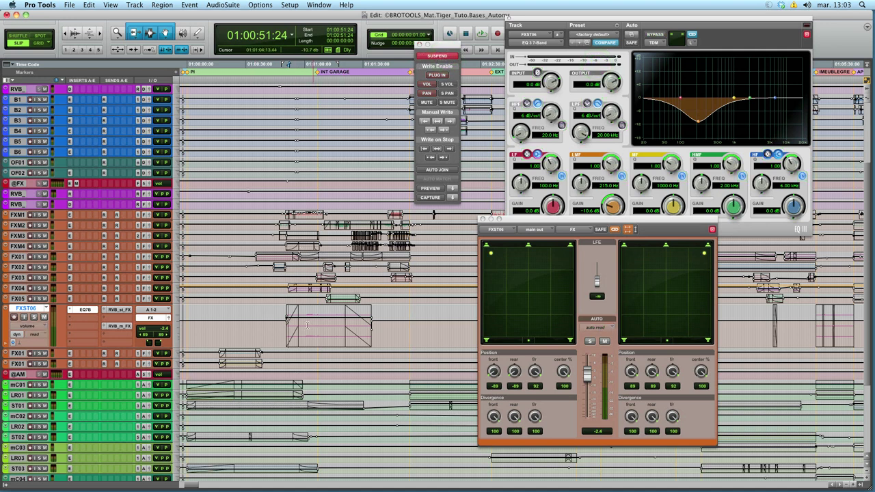
- Play the clip with automation suspended, setting the low-mid band to 252 Hz and 17.0 dB and the pan to 59 outward
key("space")
left_click_drag(700, 123, 702, 61)
left_click(489, 255)
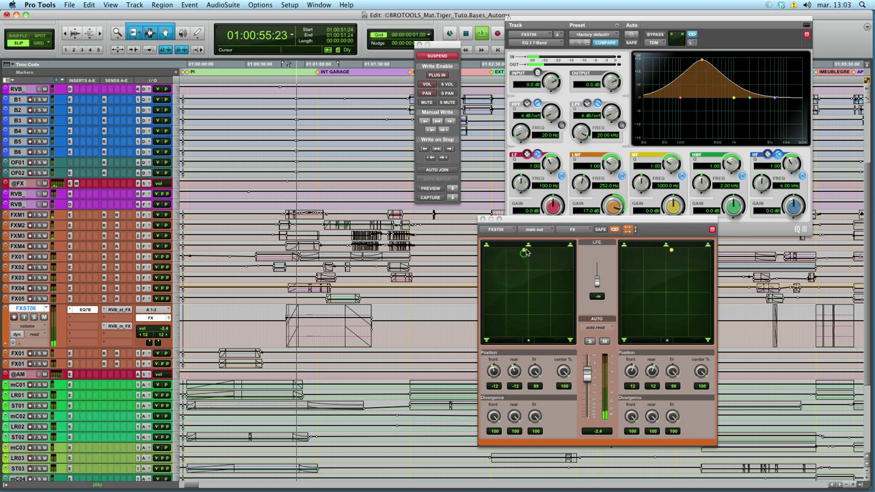
key("space")
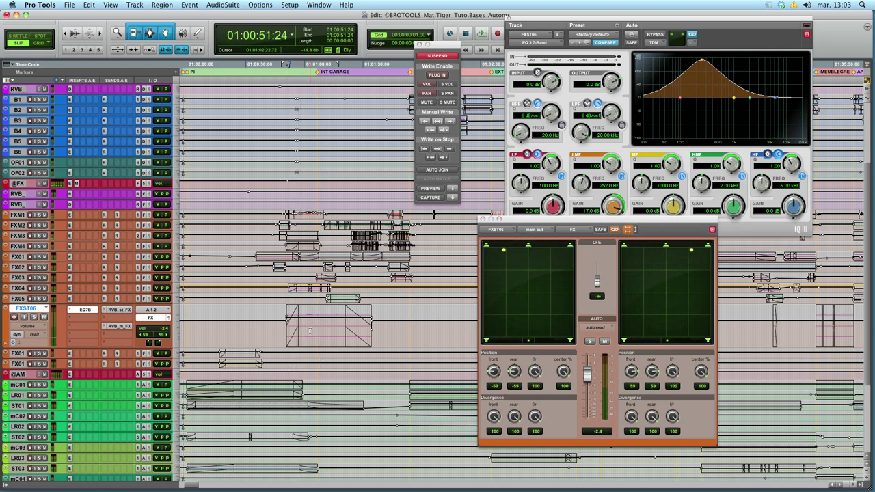
- Select the clip on FXST06 and set the FXST05 track height to small
double_click(309, 331)
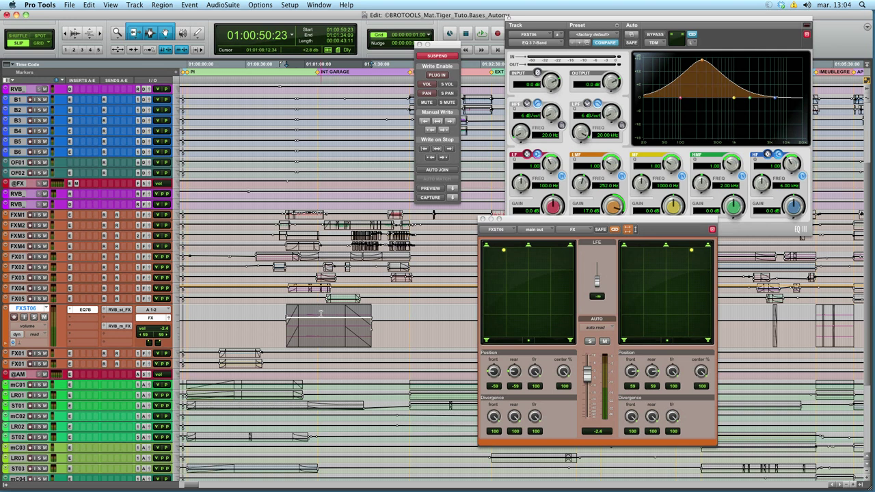
left_click(180, 302)
left_click(195, 298)
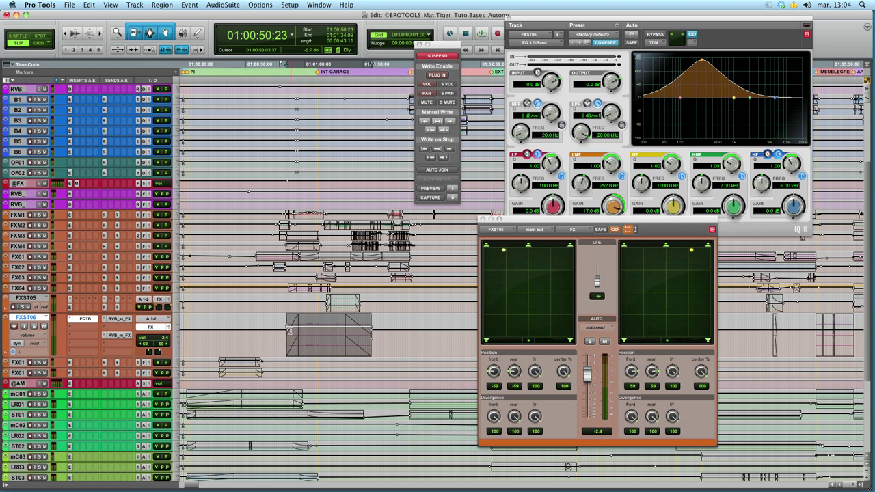
- Try selecting an empty stretch and adjusting the volume line on FXST05, and select the FXST06 clip again
left_click_drag(289, 305, 316, 304)
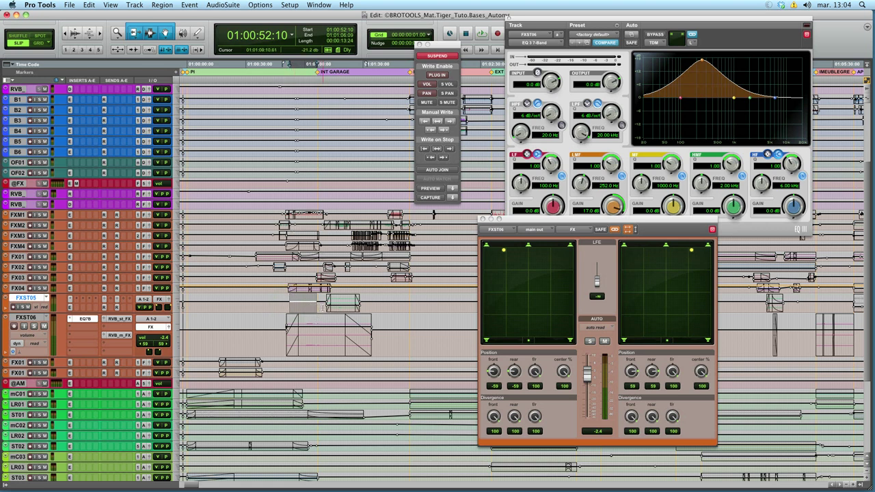
left_click_drag(343, 308, 349, 296)
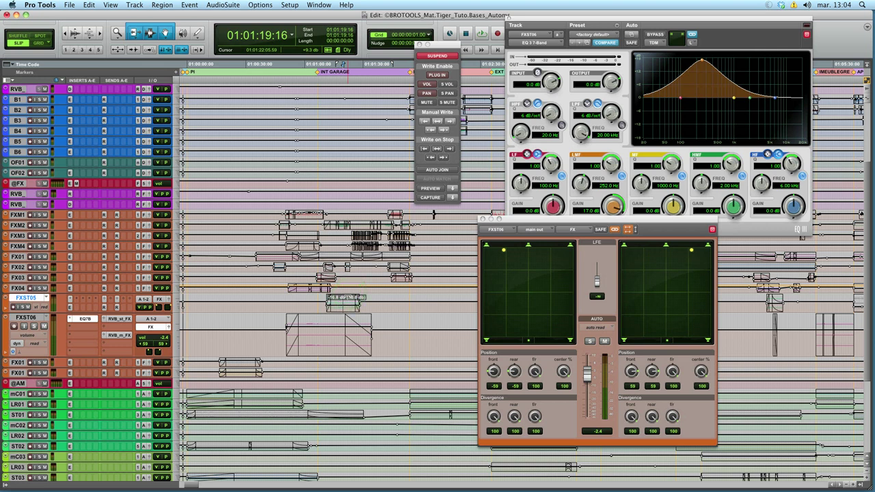
left_click(308, 305)
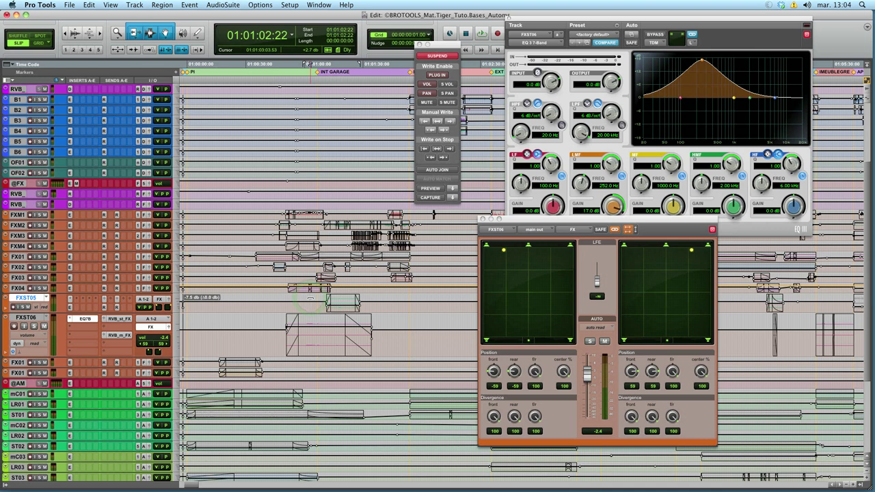
left_click(341, 303)
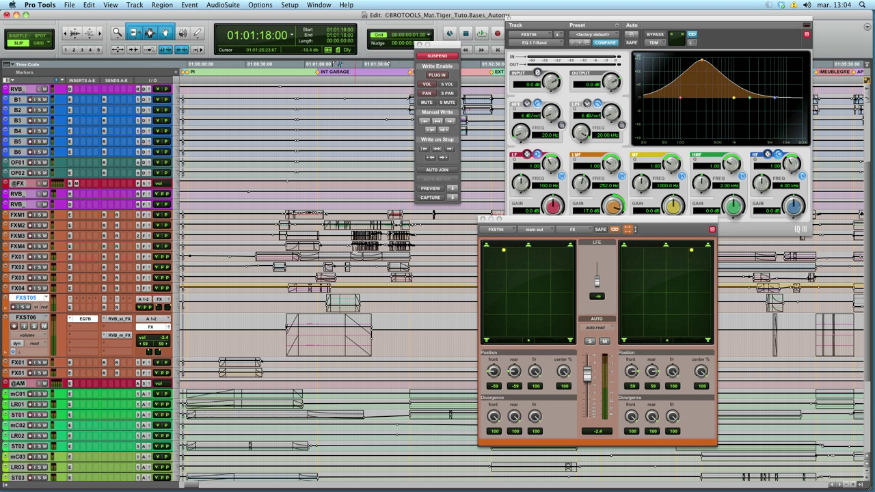
left_click(309, 341)
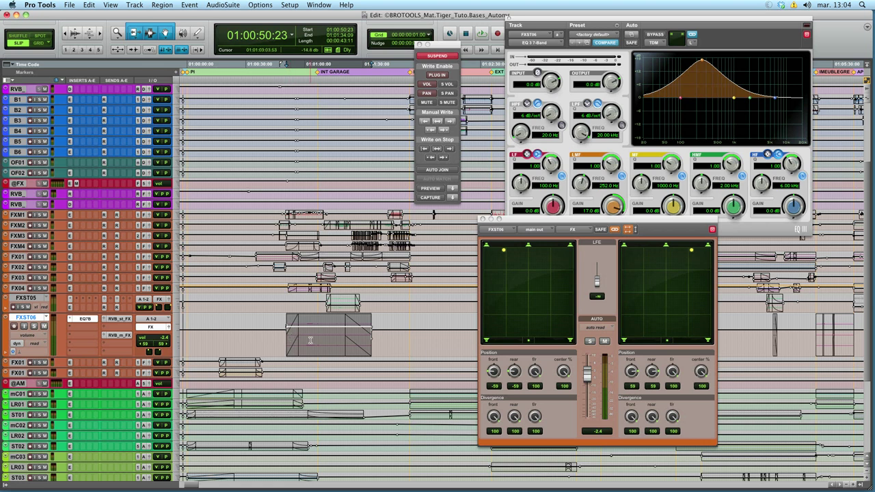
- Turn off automation suspension and cut the automation over a range slightly wider than the FXST06 clip
left_click(425, 189)
left_click(438, 55)
left_click_drag(262, 341, 394, 350)
key("super+x")
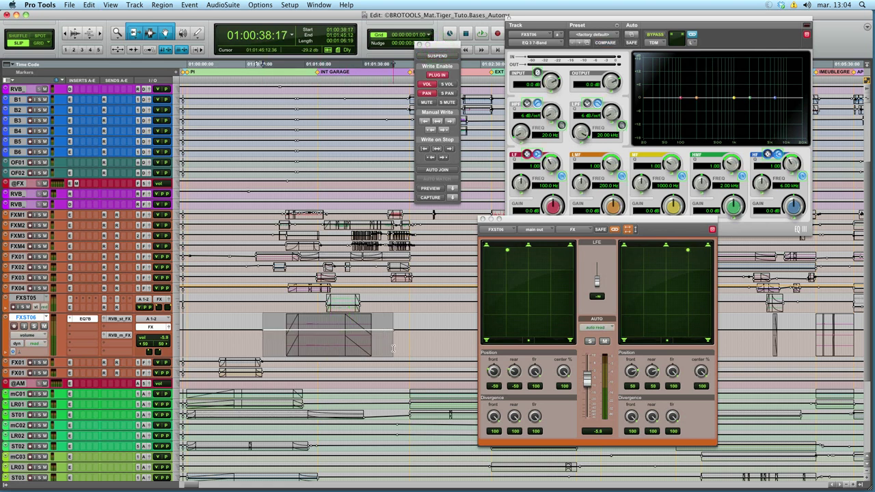
- Select the FXST06 clip and raise its volume line to -0.1 dB
double_click(317, 341)
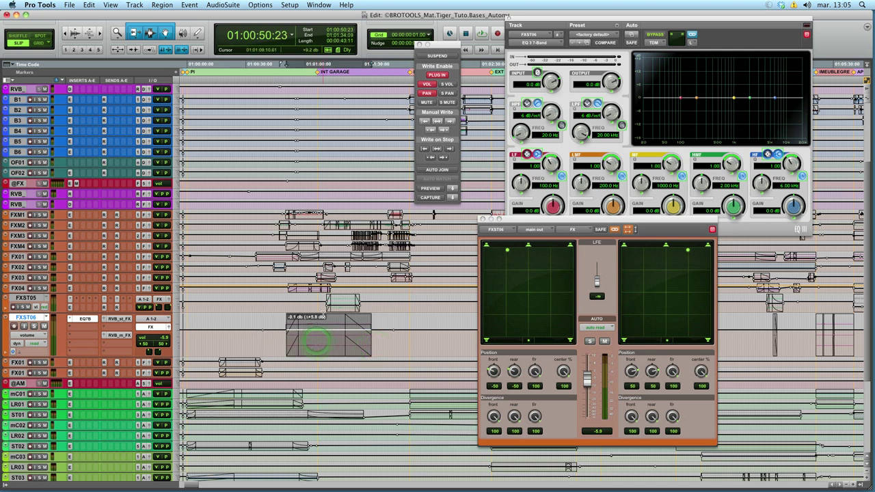
left_click(323, 312)
double_click(322, 313)
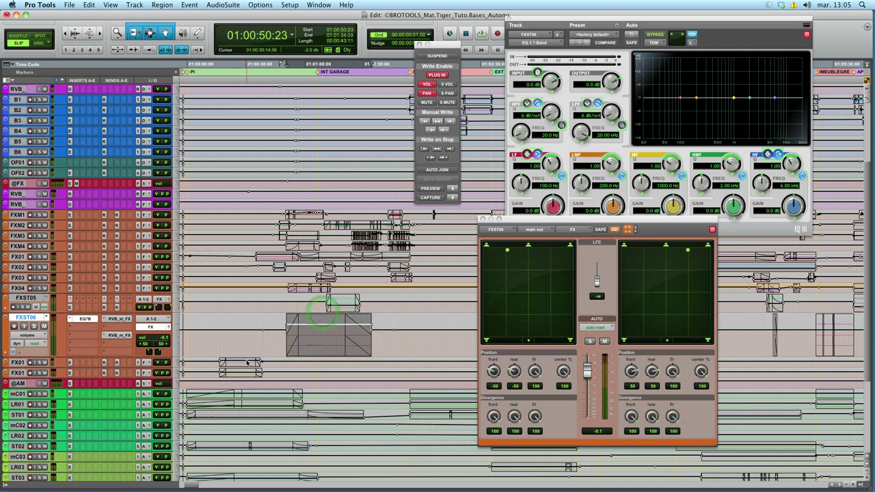
- Rearrange the EQ and panner windows of FXST06 so that they no longer overlap
left_click_drag(693, 25, 660, 18)
left_click(704, 418)
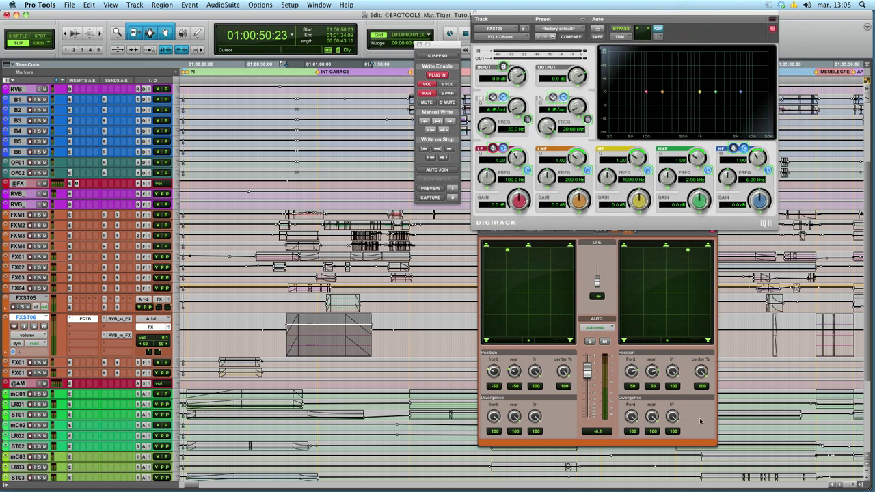
left_click_drag(663, 222, 621, 256)
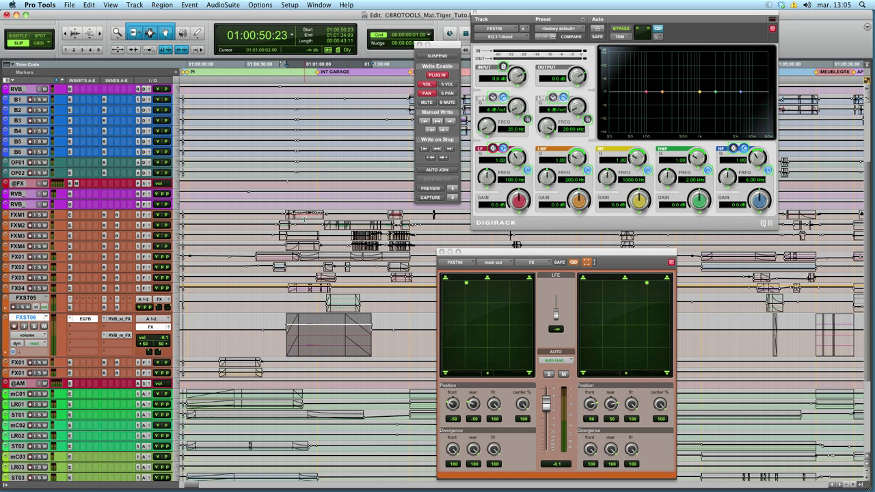
- Extend the selection from FXST06 up to FXM1 and set the FXM1 track height to small
left_click(304, 217)
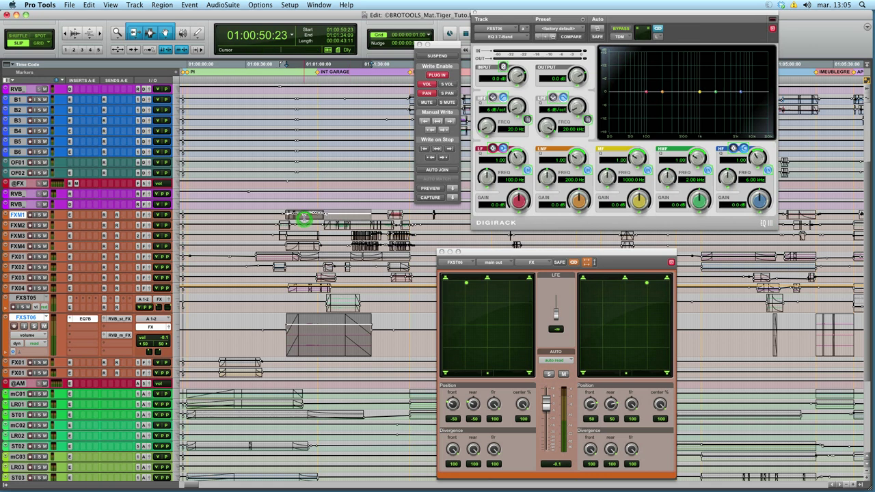
left_click(179, 218)
left_click(178, 230)
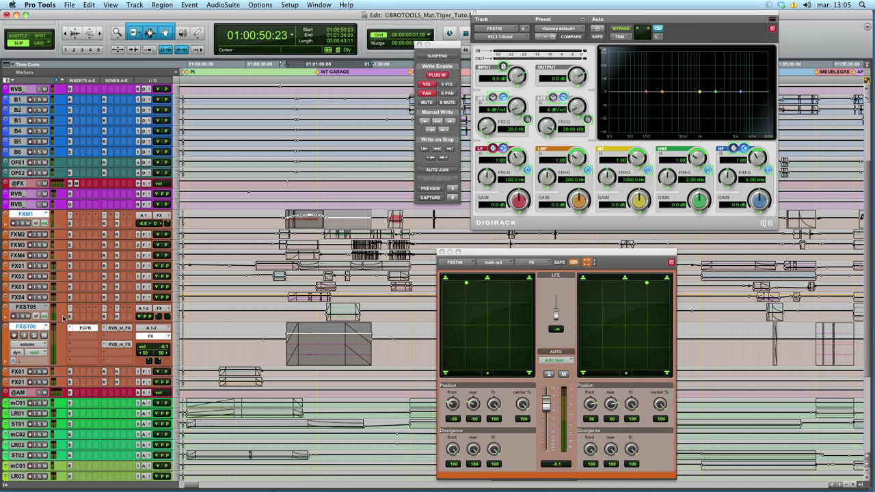
- Switch the automation mode of the selected tracks from FXM1 to FXST06 to touch
left_click(46, 352)
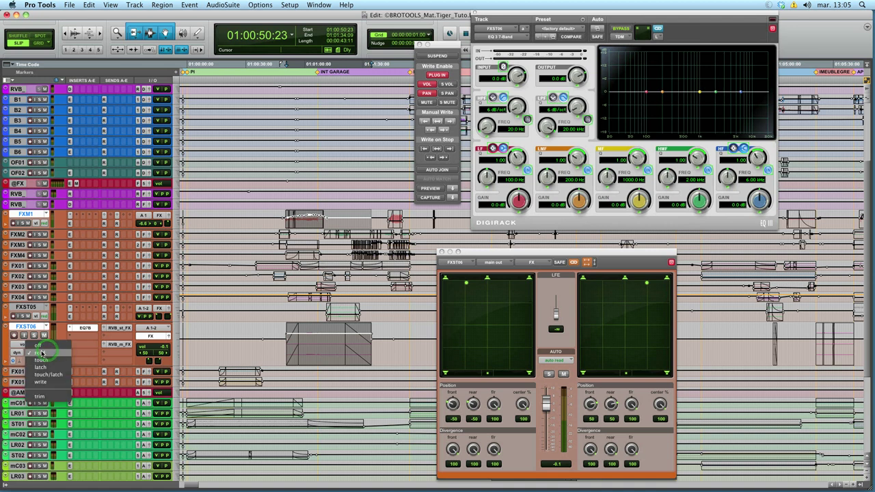
left_click(42, 363)
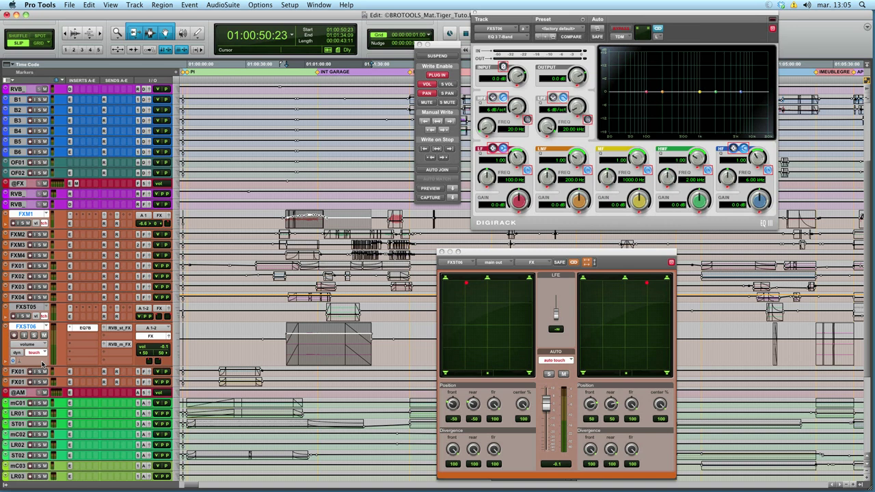
left_click(39, 353)
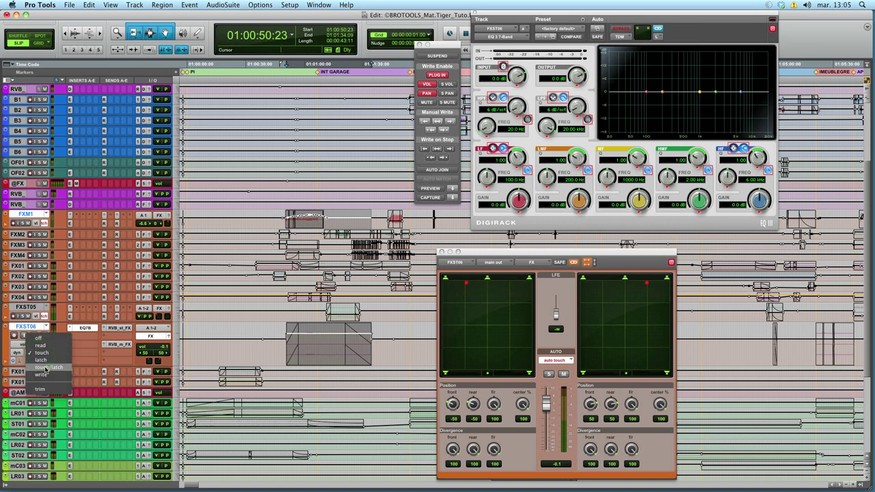
left_click(266, 350)
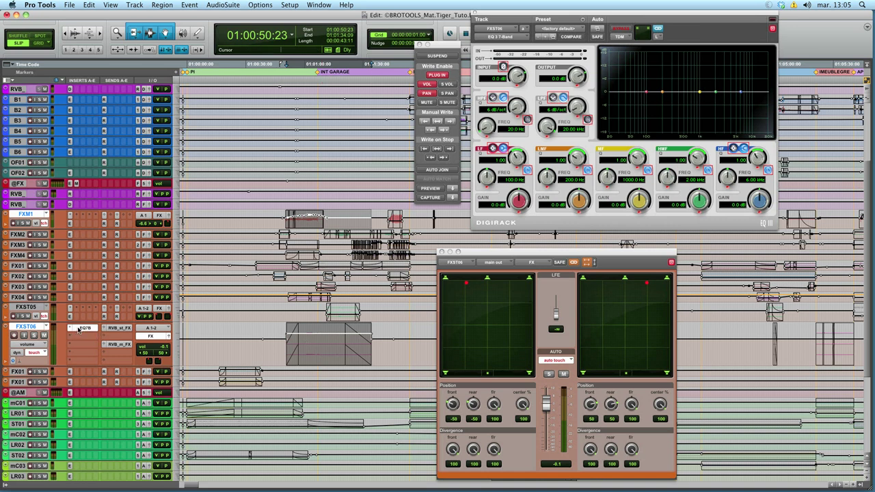
- Check which EQ 3 7-Band parameters of FXST06 are enabled for plug-in automation and reposition the EQ window
left_click(596, 30)
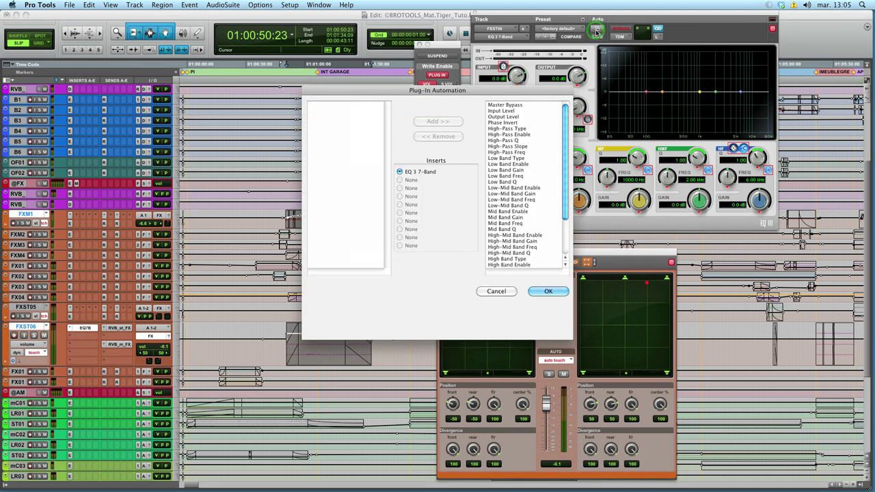
left_click(549, 289)
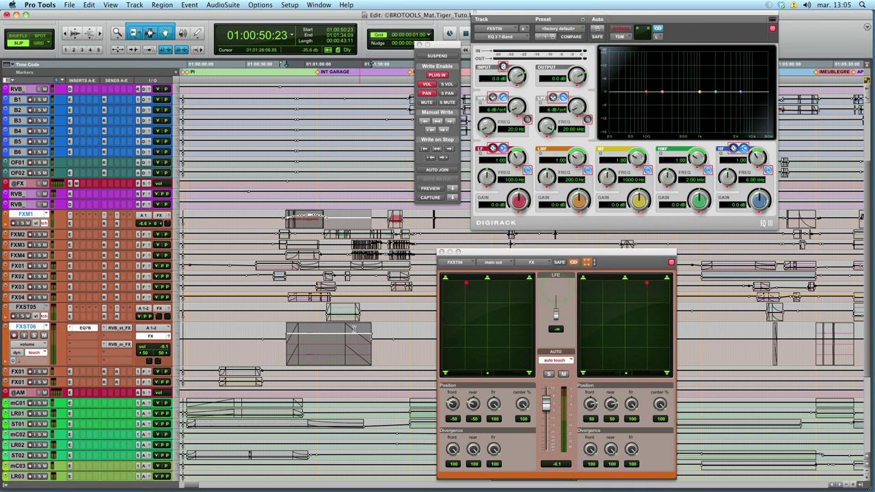
left_click_drag(618, 13, 618, 20)
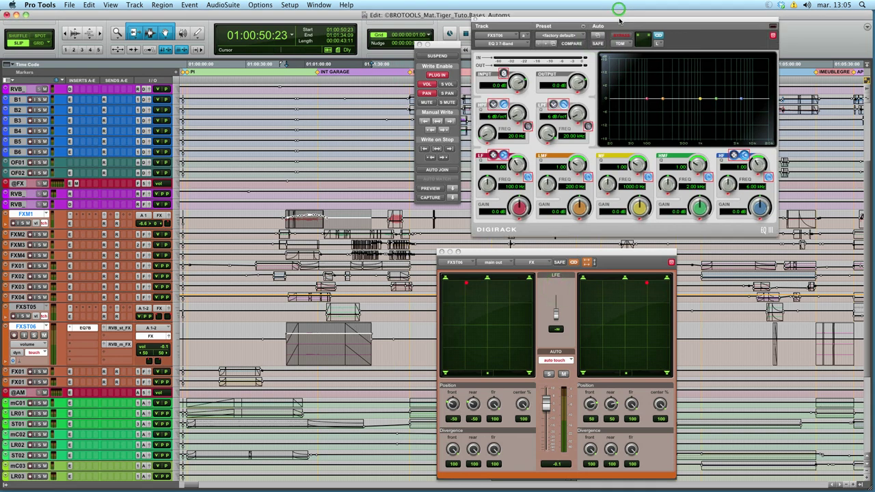
- Activate automation Preview and play the selection with FXST06 soloed, placing its EQ window beside the panner
left_click(424, 189)
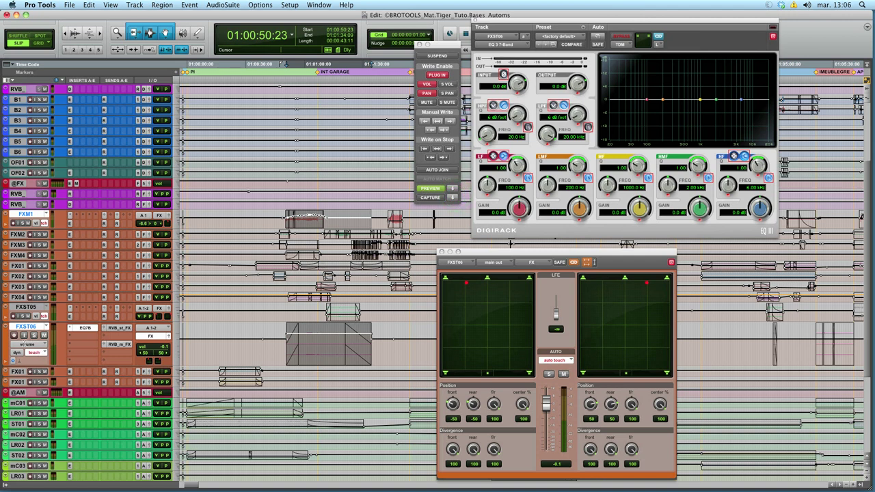
left_click(32, 336)
key("space")
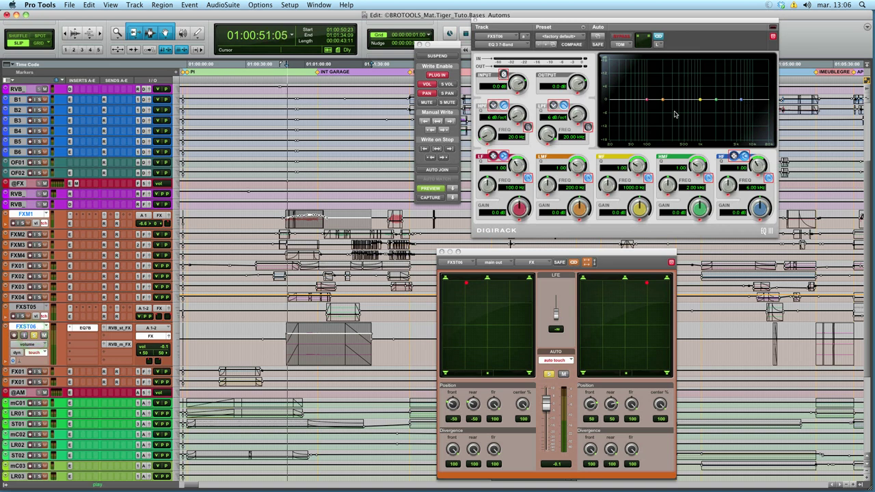
left_click_drag(682, 23, 311, 90)
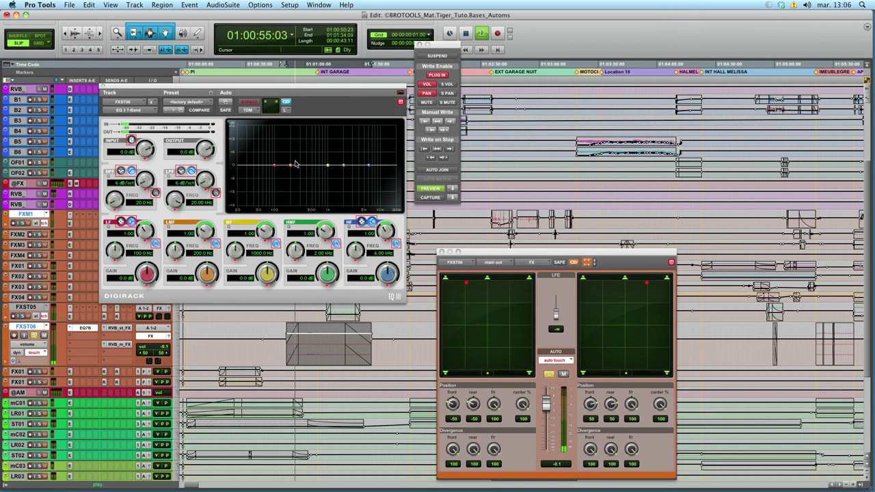
- Boost the FXST06 low-mid band to 7.4 dB at 184 Hz and cut the high-mid band to -14.9 dB at 4.19 kHz
mouse_move(288, 164)
left_mouse_down()
mouse_move(285, 132)
mouse_move(288, 148)
left_mouse_up()
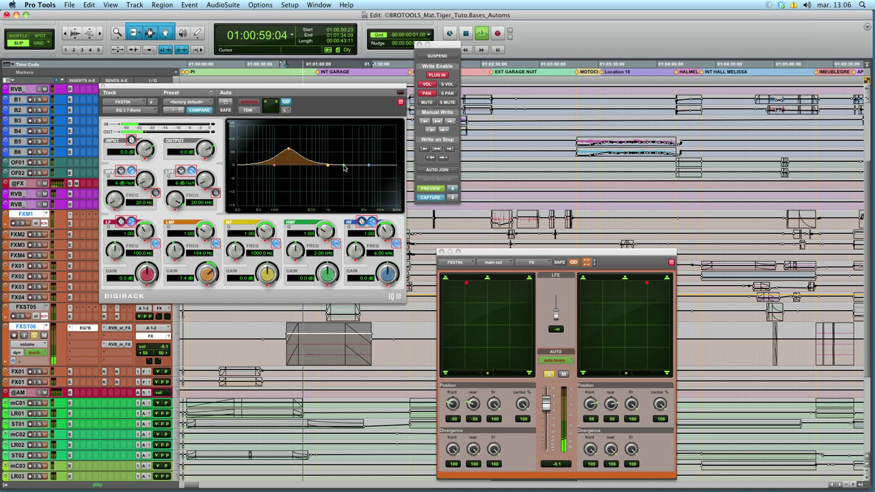
left_click_drag(345, 167, 362, 198)
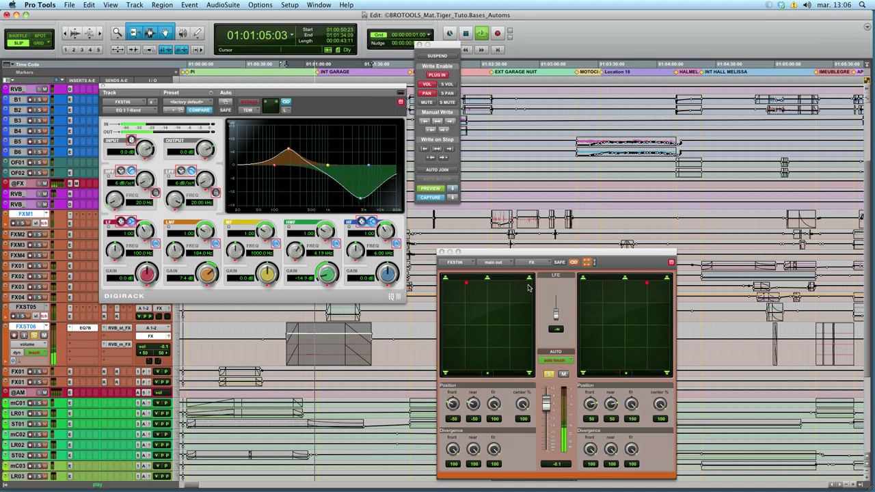
- Pan FXST06 fully outward to 100, raise its volume to +3.2 dB and stop playback
left_click_drag(473, 285, 444, 283)
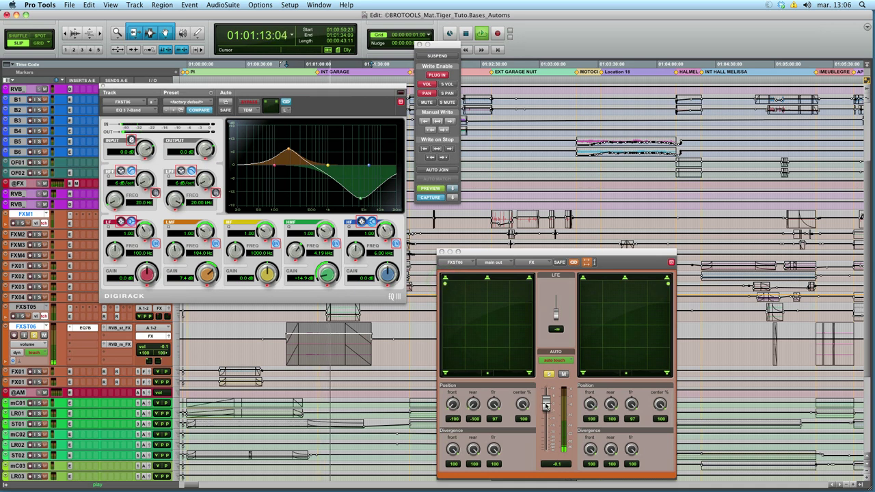
left_click_drag(546, 406, 544, 402)
key("space")
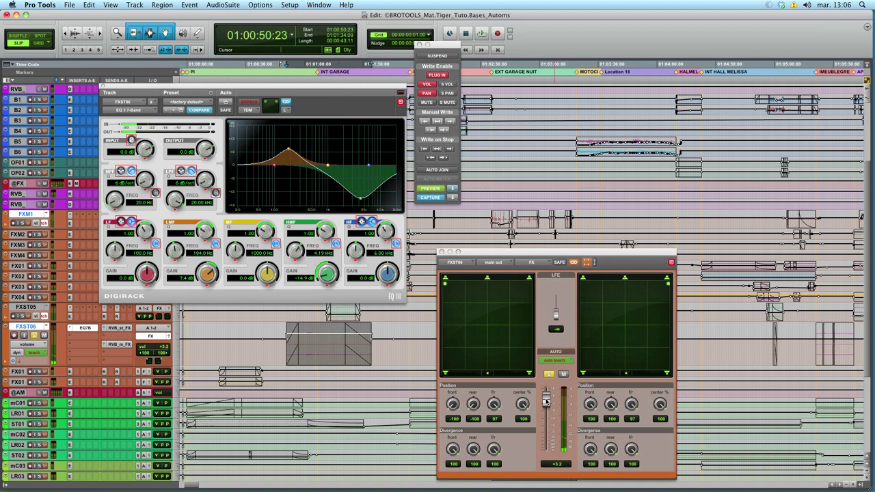
- Open the EQ of FXM1 and cut its mid band to -16.6 dB at 949 Hz
left_click_drag(274, 87, 546, 72)
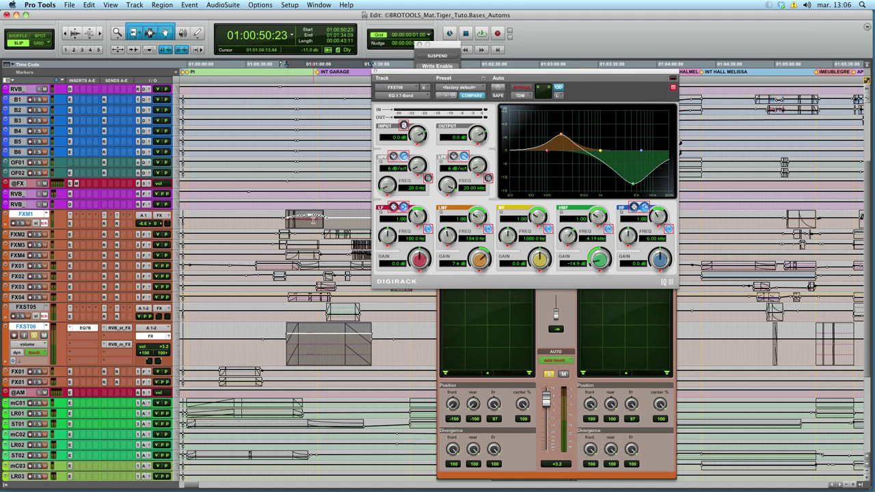
left_click(70, 223)
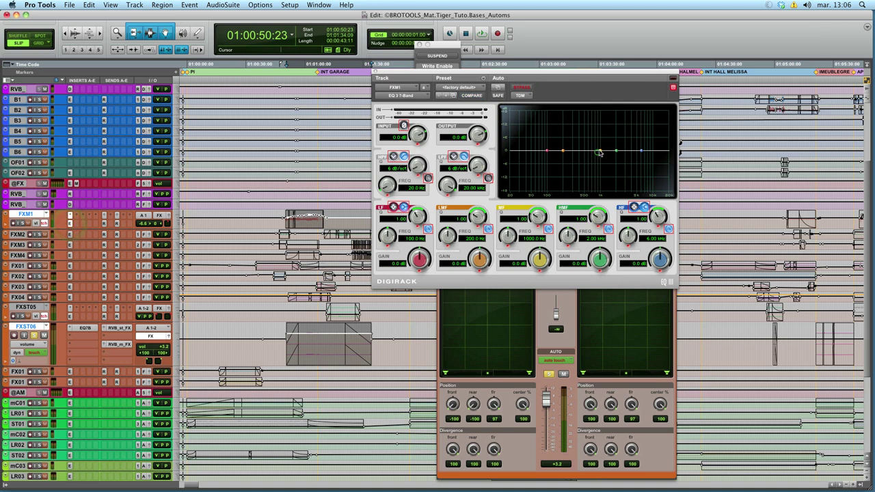
left_click_drag(597, 183, 598, 189)
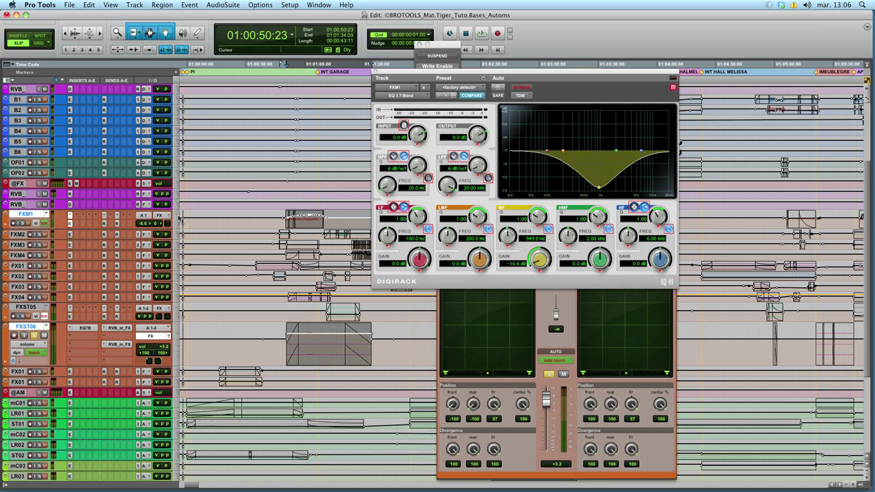
- Open the FXM1 panner and move its position fully to the rear, with front/rear at -100
left_click(166, 218)
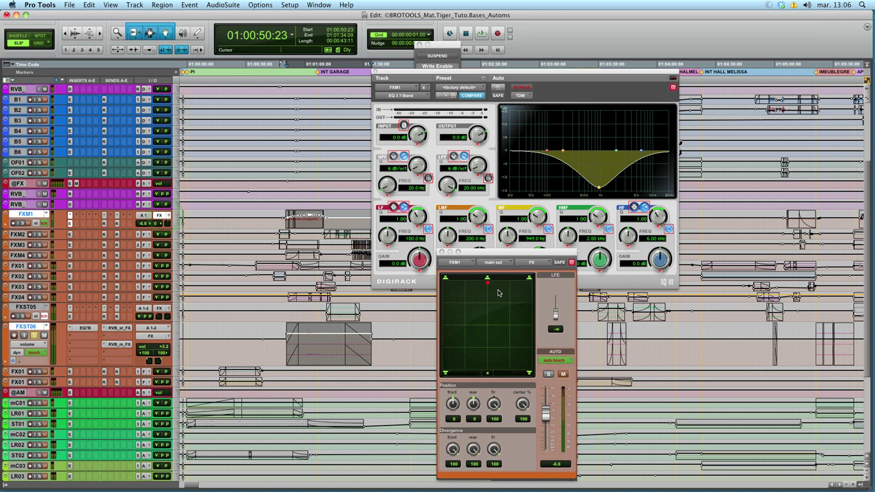
left_click_drag(488, 287, 486, 368)
- Set the FXM1 track height to medium and bring back the EQ window of FXST06
left_click(177, 218)
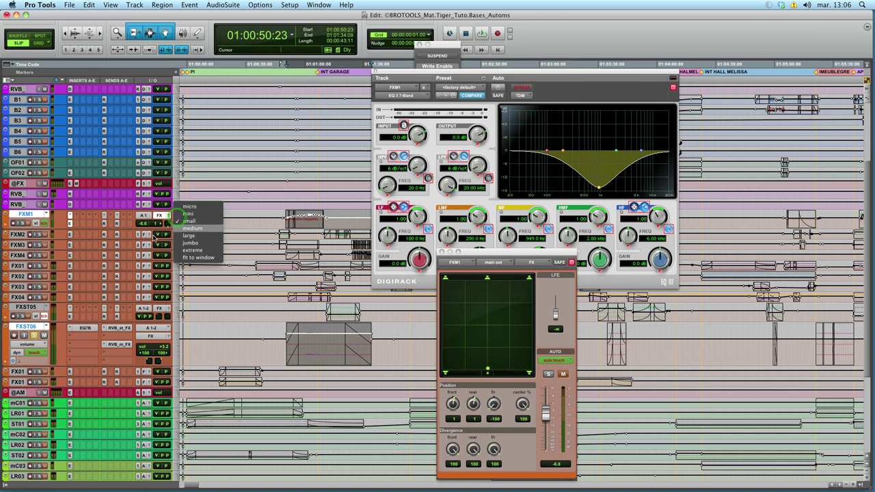
left_click(193, 228)
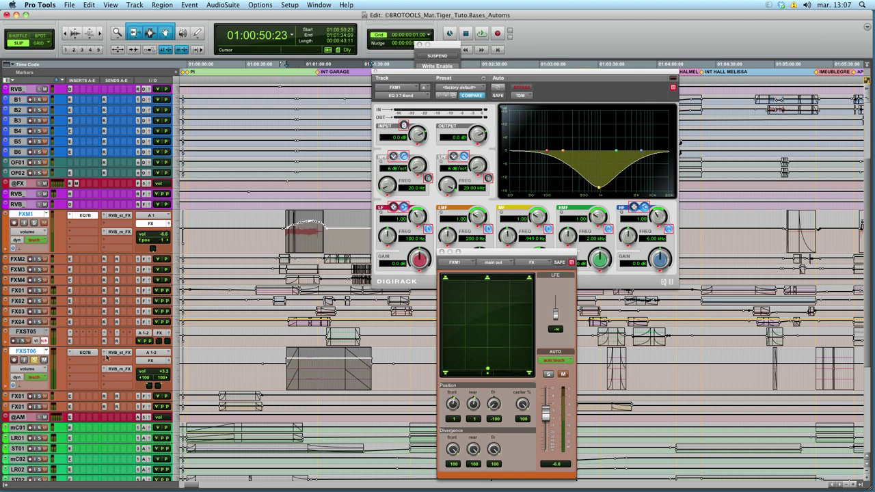
left_click(80, 352)
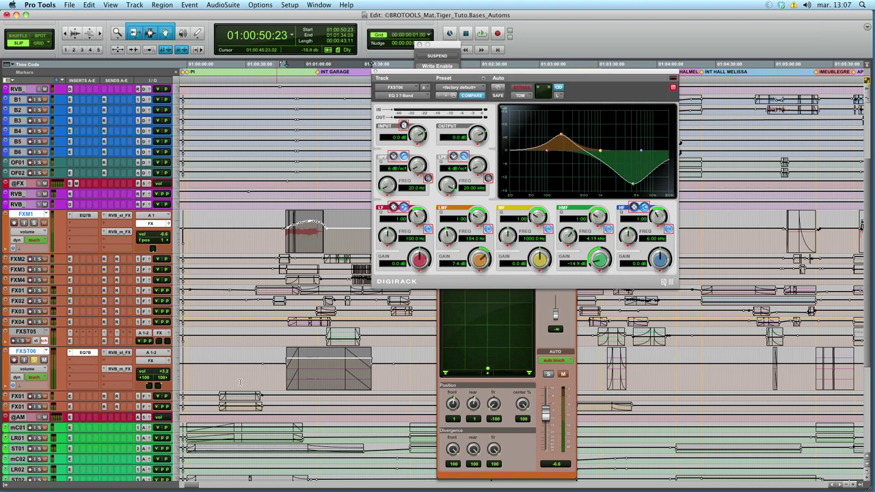
- Close the FXST06 EQ window, select the clip on FXST06 and extend the selection across the tracks up to FXM1
left_click(375, 73)
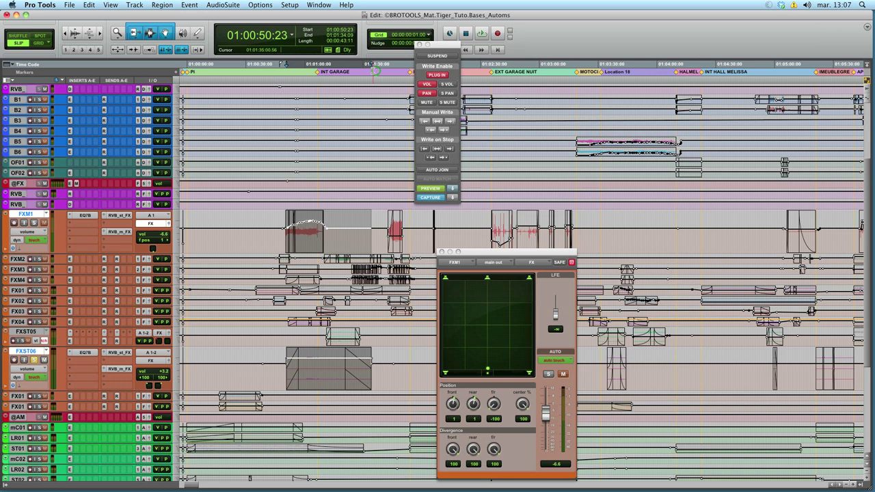
left_click(315, 369)
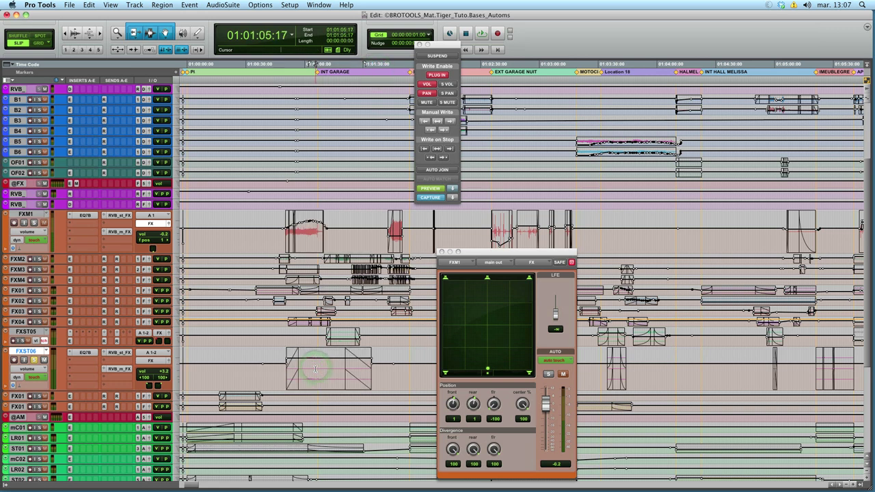
left_click(311, 367)
double_click(318, 378)
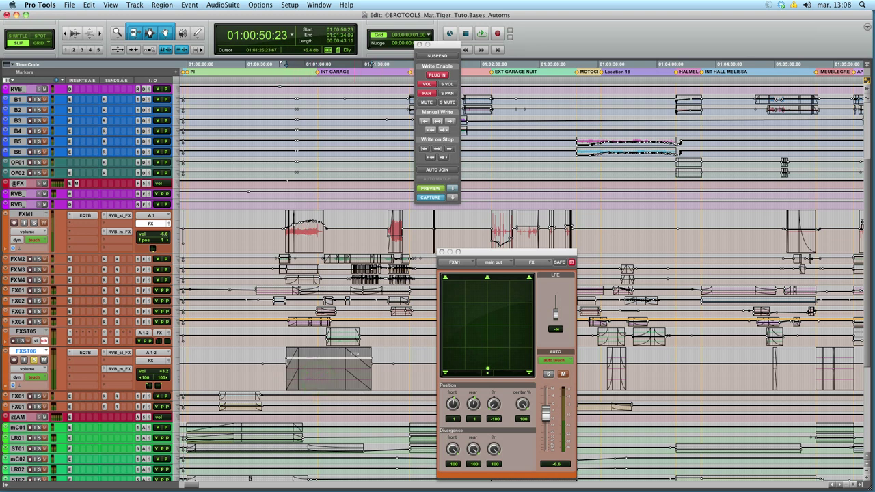
key("shift+p")
key("shift+p")
key("shift+p")
key("shift+p")
key("shift+p")
key("shift+p")
key("shift+p")
key("shift+p")
key("shift+p")
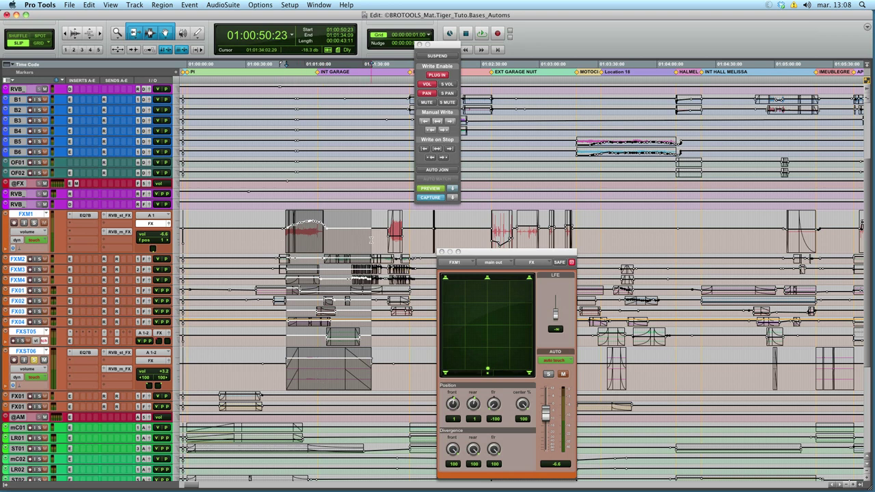
- Widen the multitrack selection slightly beyond both ends of the FXST06 clip, starting at 01:00:48:06
left_click(373, 239, "shift")
left_click(281, 232, "shift")
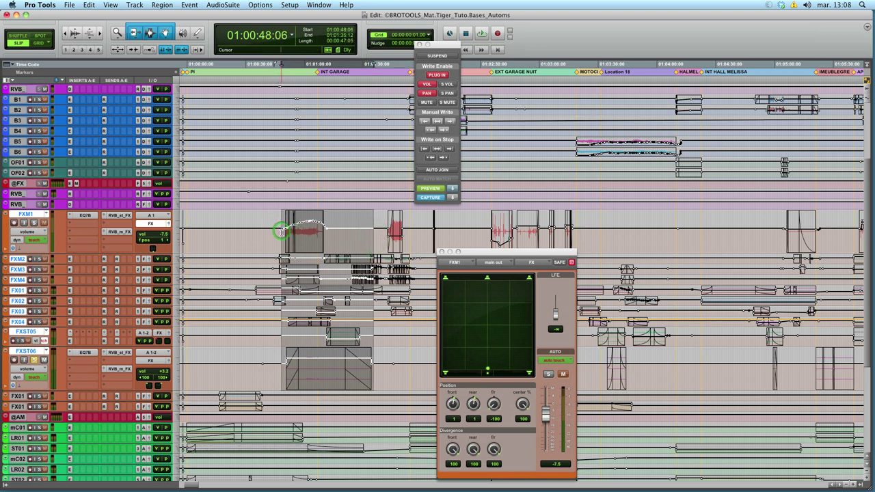
left_click(373, 239, "shift")
- Manually write the previewed values across the whole selection and turn off Preview mode
left_click_drag(449, 43, 186, 199)
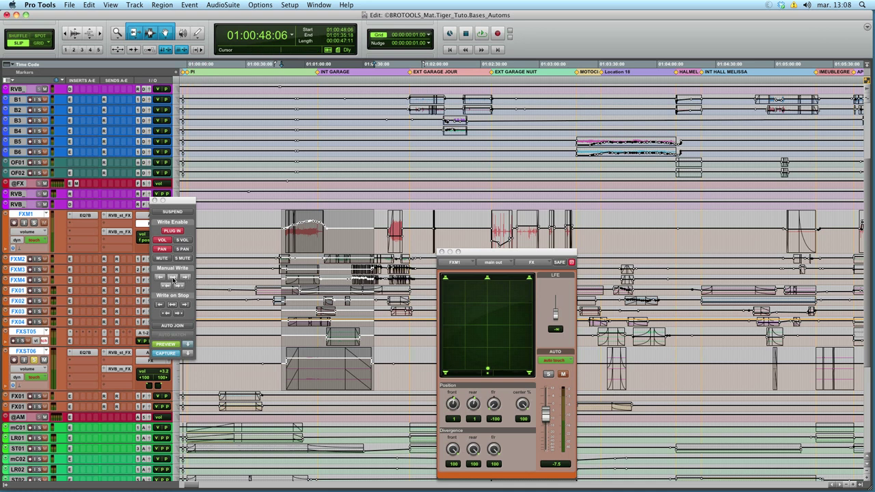
left_click(173, 278)
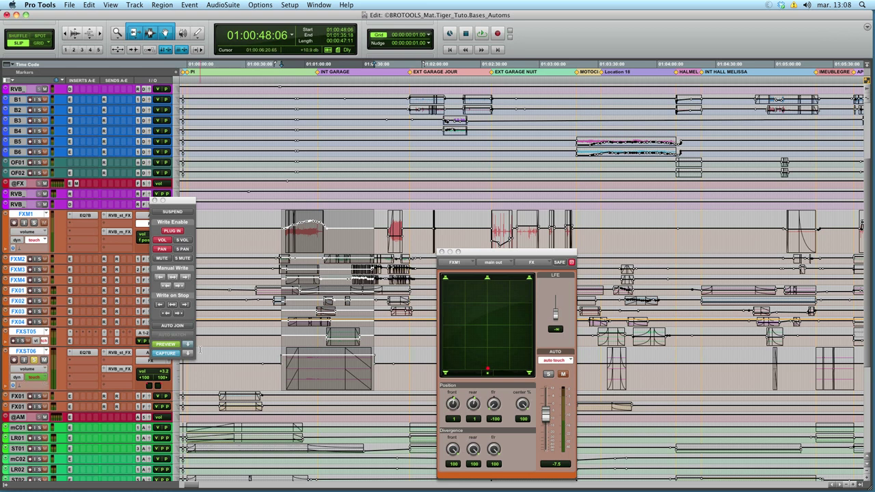
left_click_drag(183, 201, 243, 158)
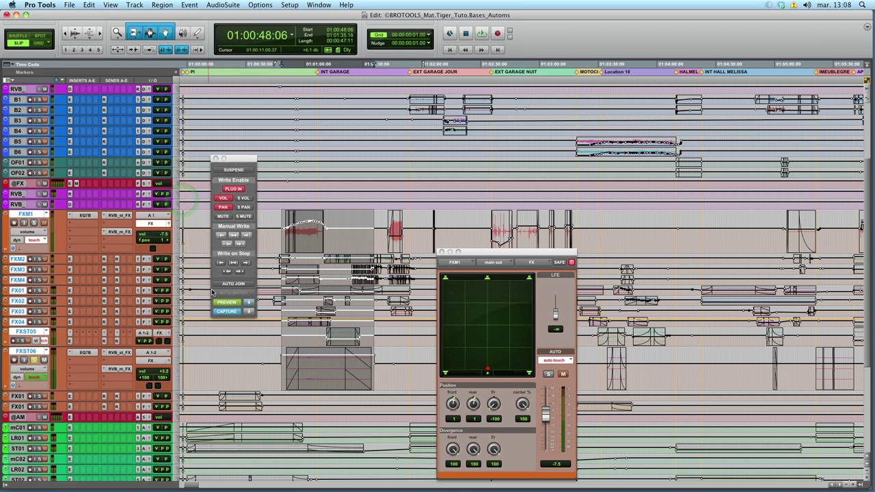
left_click(229, 302)
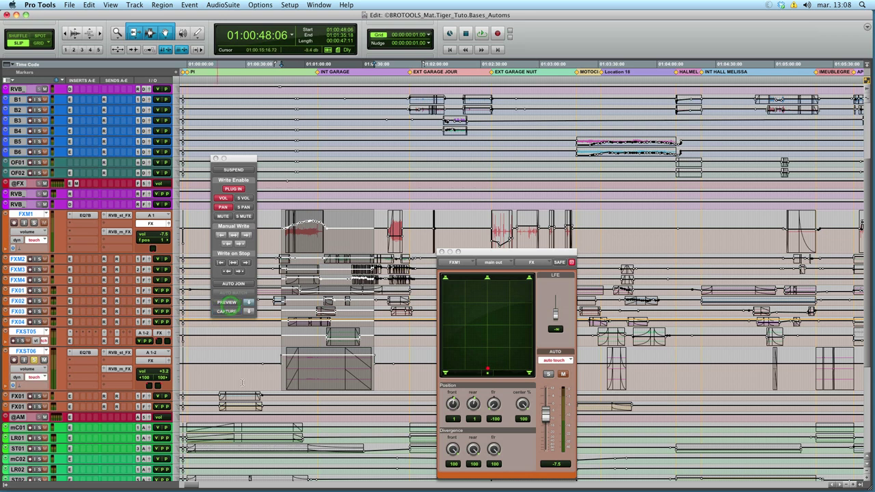
- Open the FXST06 EQ and compare its curve before, inside and after the written section
left_click(288, 382)
left_click(83, 353)
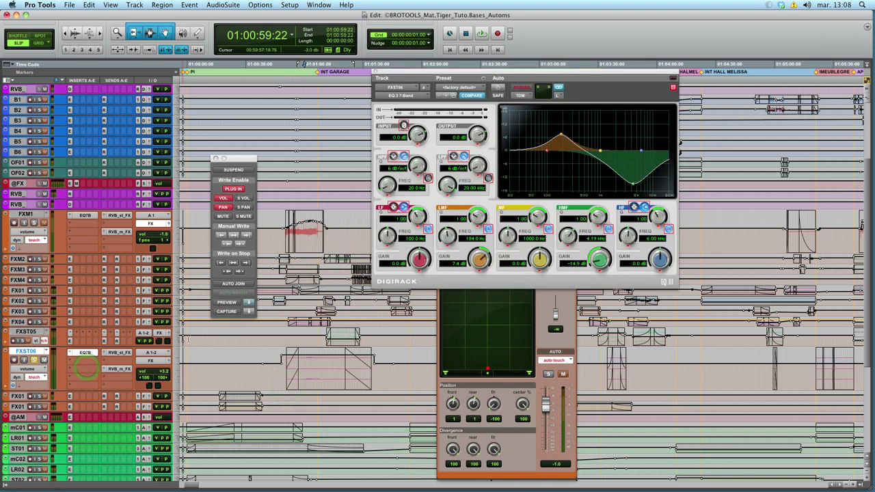
left_click(267, 372)
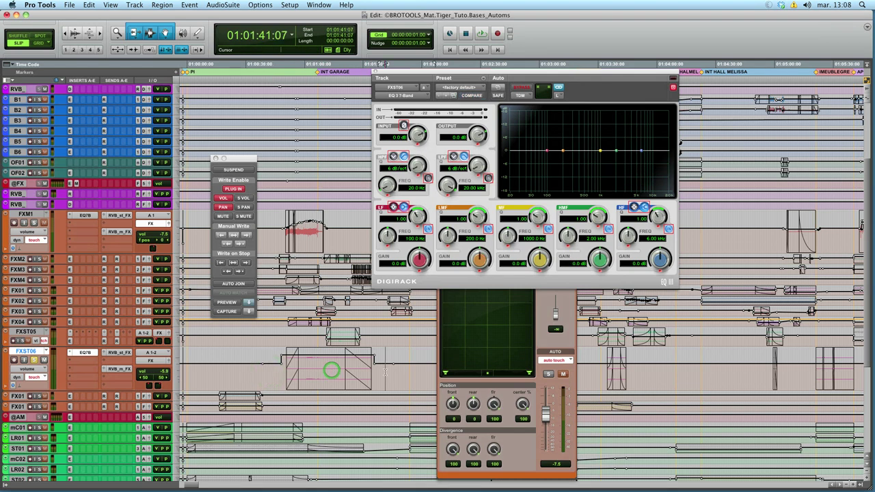
left_click(318, 373)
left_click(309, 371)
left_click(327, 374)
left_click(341, 374)
left_click(357, 375)
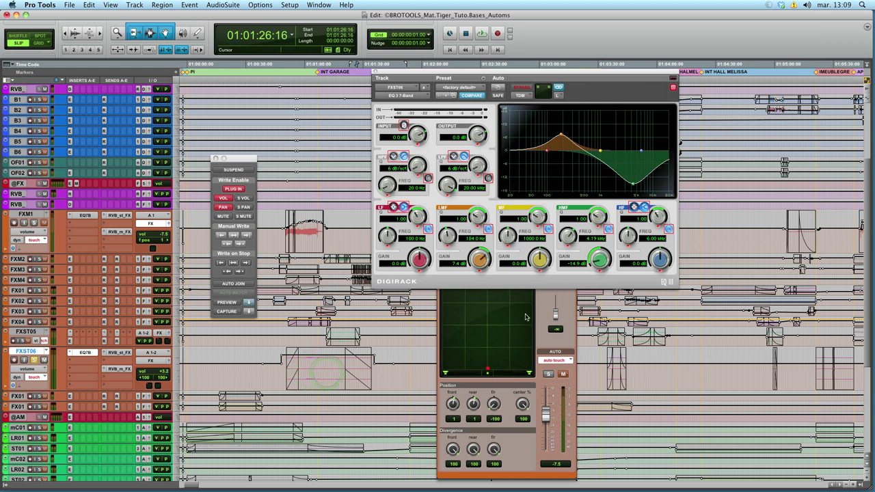
left_click(269, 380)
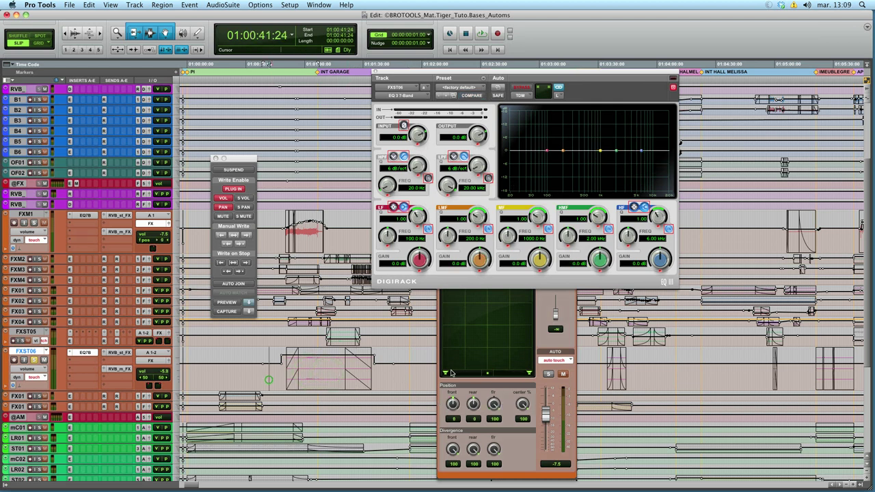
- Bring the FXM1 panner to the front and check its position inside the written section
left_click(570, 331)
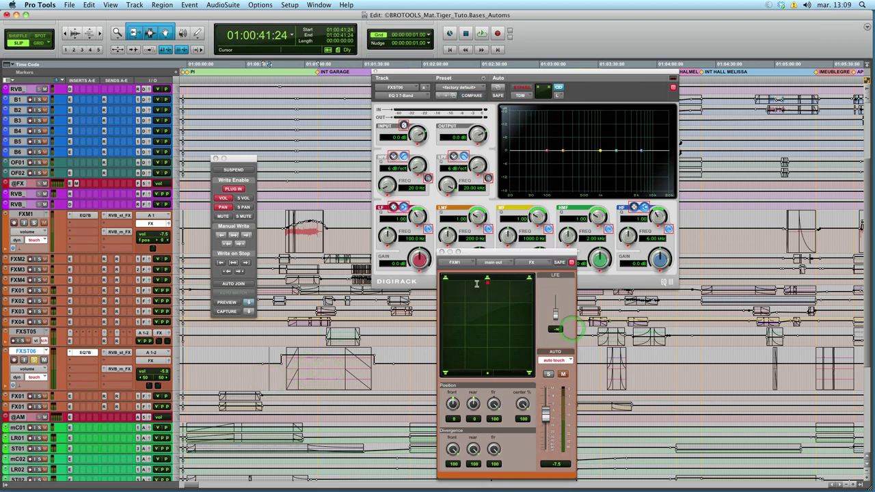
left_click(311, 375)
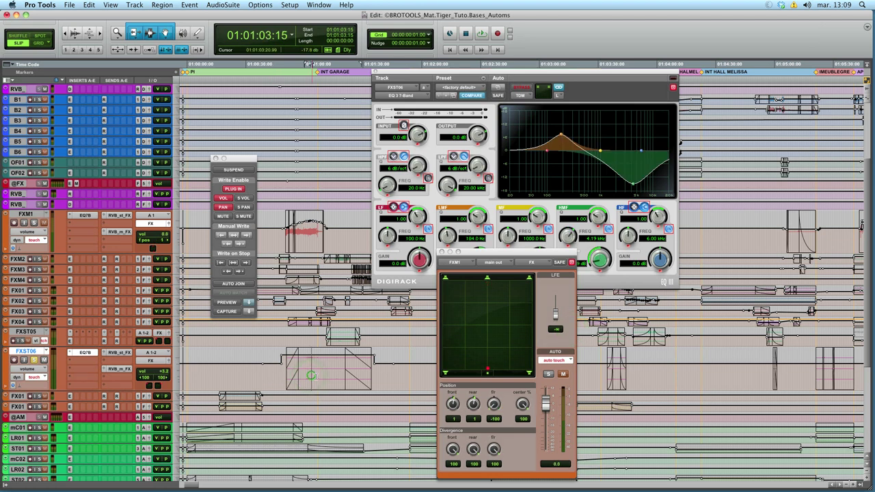
left_click(325, 326)
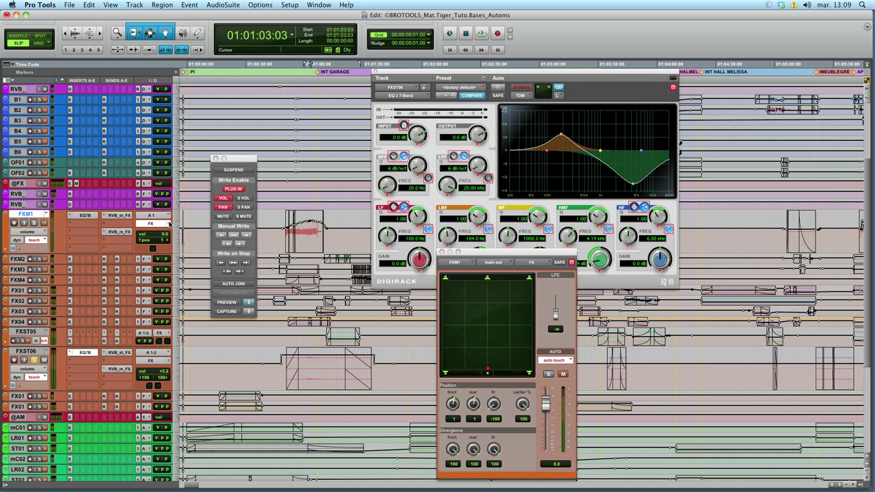
- Open the FXST06 panner and examine its pan and volume at several points along the clip
left_click(169, 362)
left_click(319, 375)
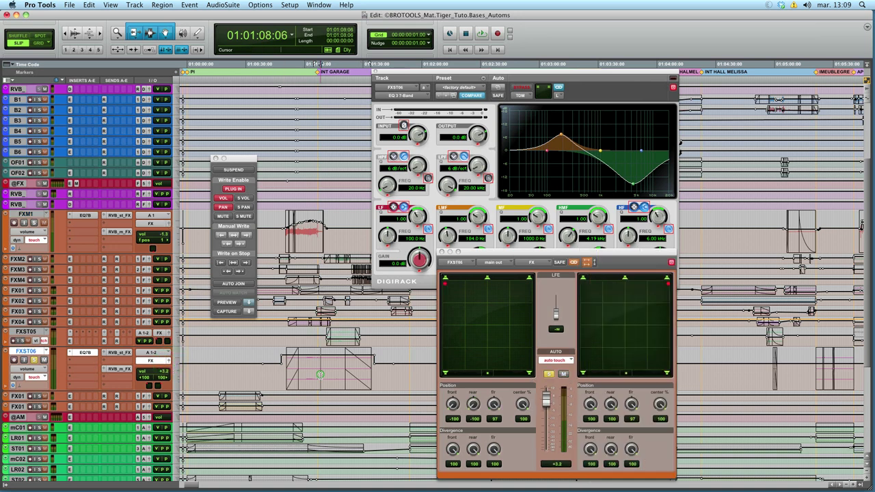
left_click(346, 370)
left_click(373, 369)
left_click(355, 374)
left_click(316, 376)
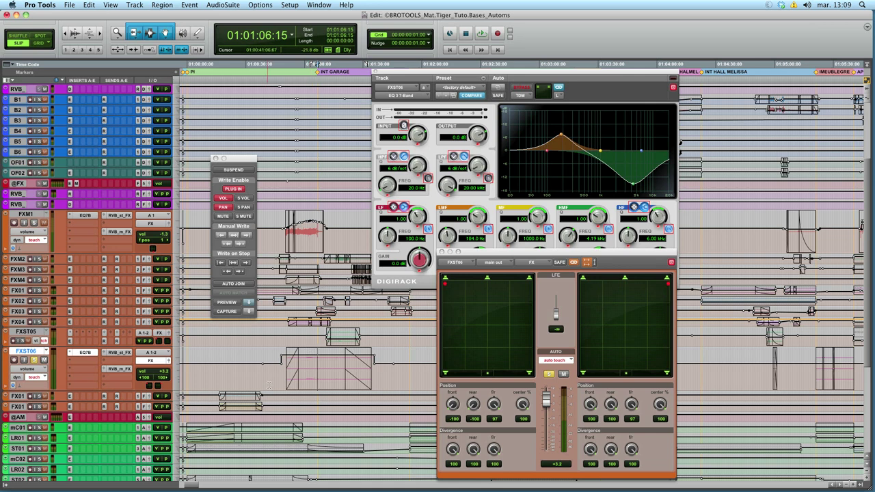
- Select the FXST06 clip and set its EQ to 15.7 dB at 207 Hz in the low-mids and -18.0 dB at 3.79 kHz in the high-mids
left_click_drag(242, 164, 246, 79)
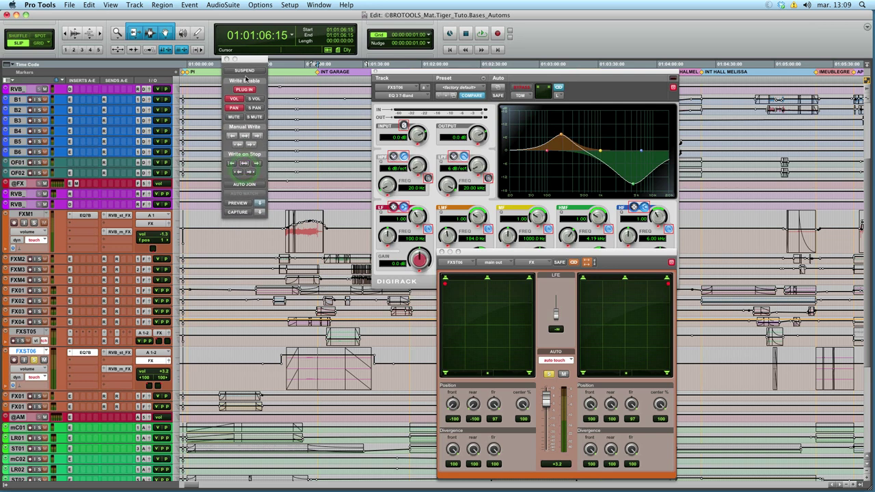
left_click(322, 381)
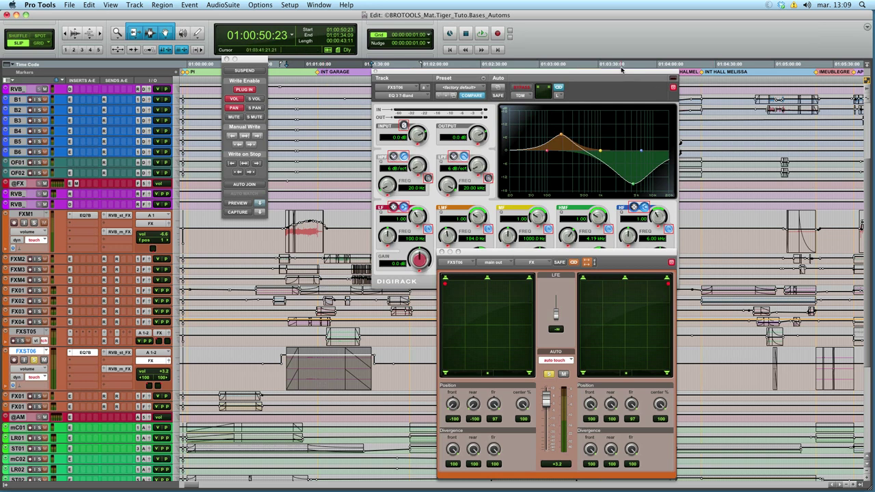
left_click_drag(621, 71, 596, 69)
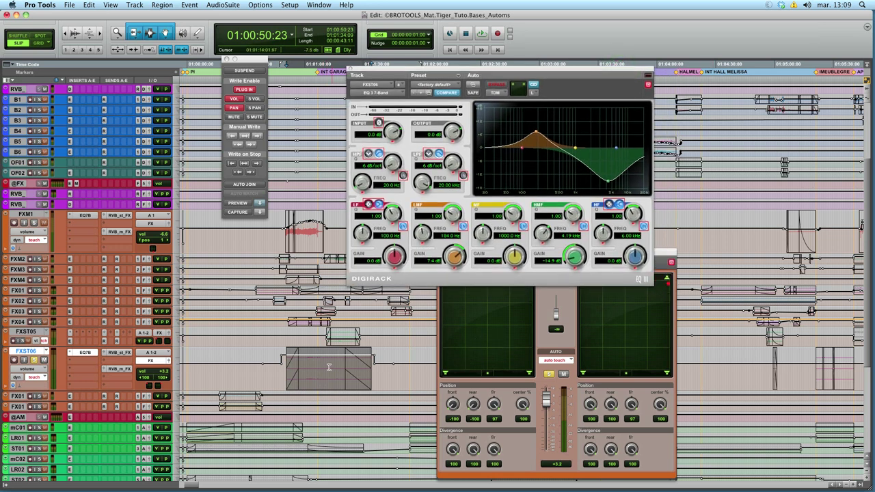
left_click_drag(537, 135, 539, 113)
left_click_drag(609, 183, 606, 193)
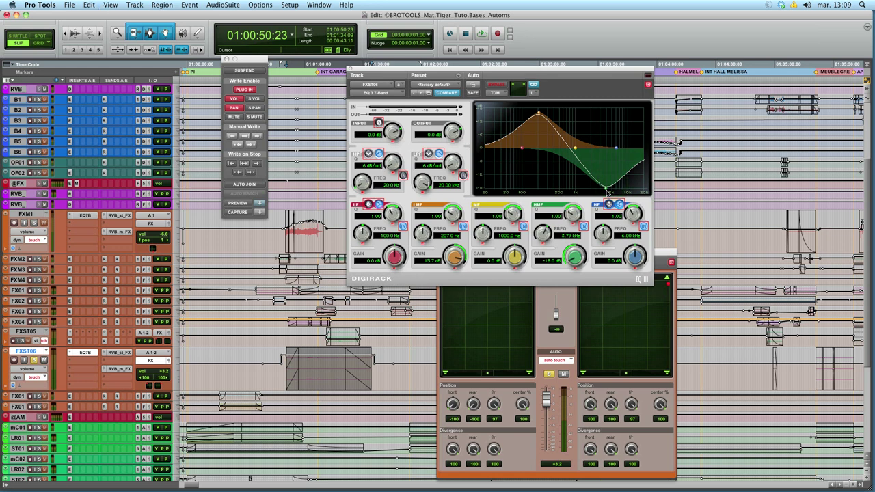
- Compare the EQ, pan and volume of FXST06 at points before, within and after its clip
left_click(298, 362)
left_click(268, 367)
left_click(311, 367)
left_click(345, 367)
left_click(353, 367)
left_click(385, 367)
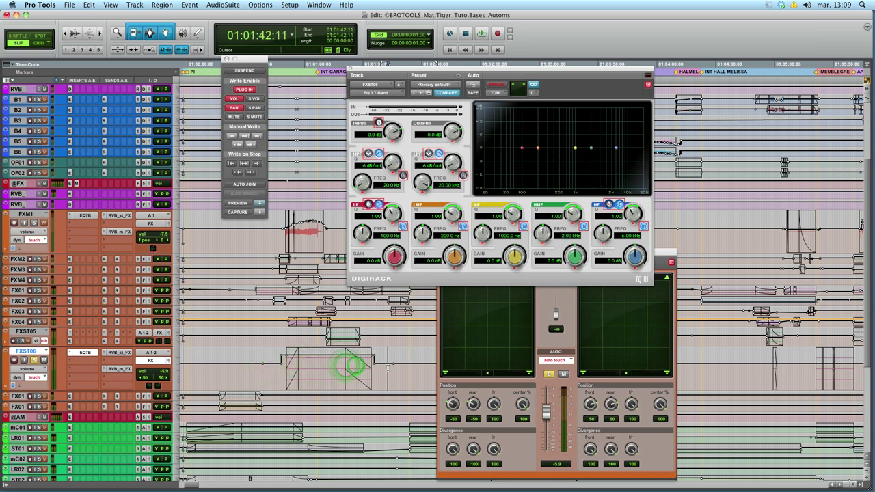
- Reselect the FXST06 clip and set the low-mid band to -16.0 dB at 176 Hz and the high-mid to 18.0 dB at 3.57 kHz
double_click(330, 371)
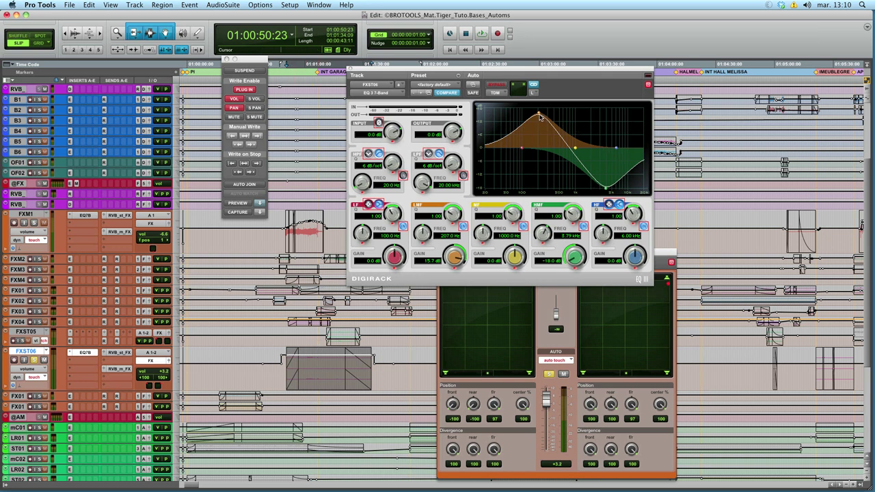
left_click_drag(538, 115, 537, 186)
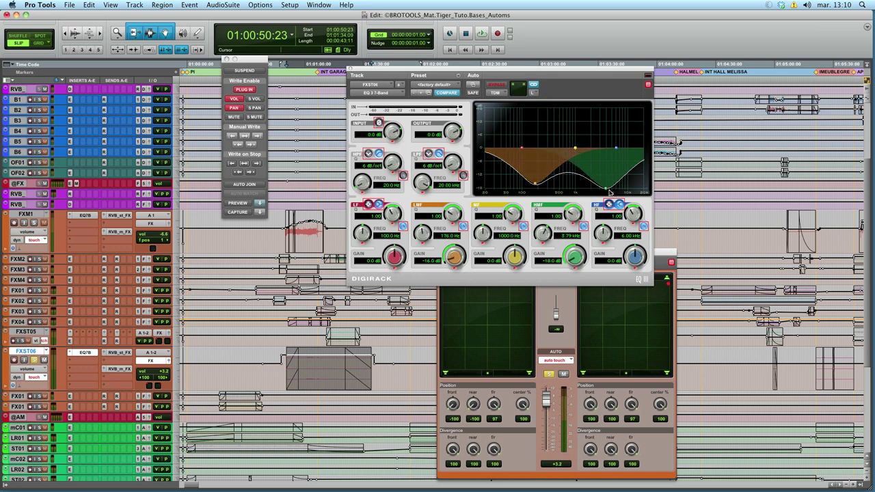
left_click_drag(606, 190, 605, 111)
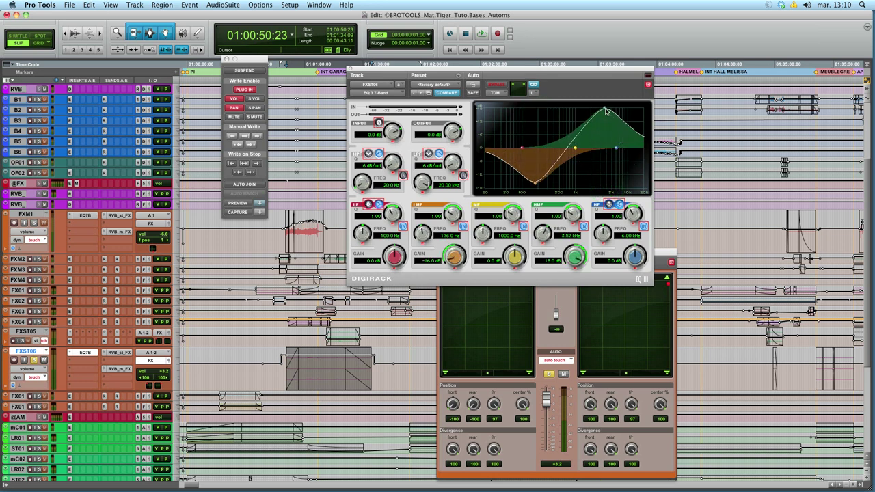
- Apply Glide to All Enabled over the FXST06 clip, then play the section to follow the transition
left_click(87, 5)
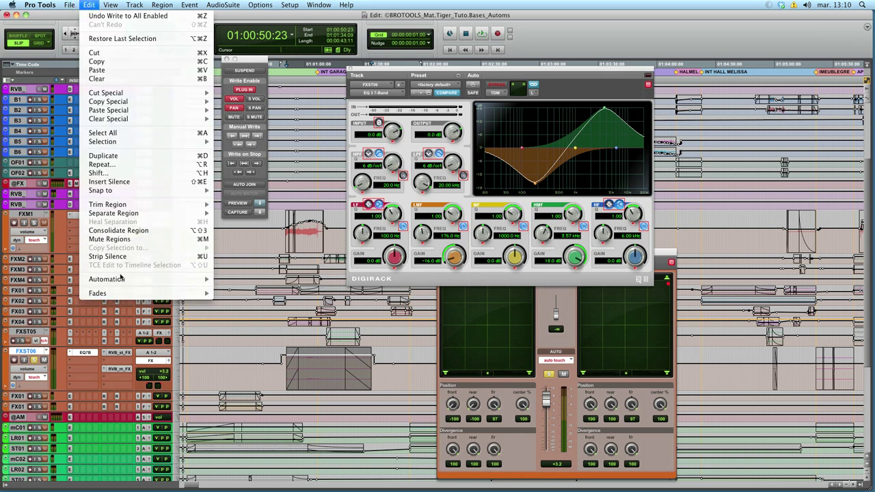
mouse_move(121, 279)
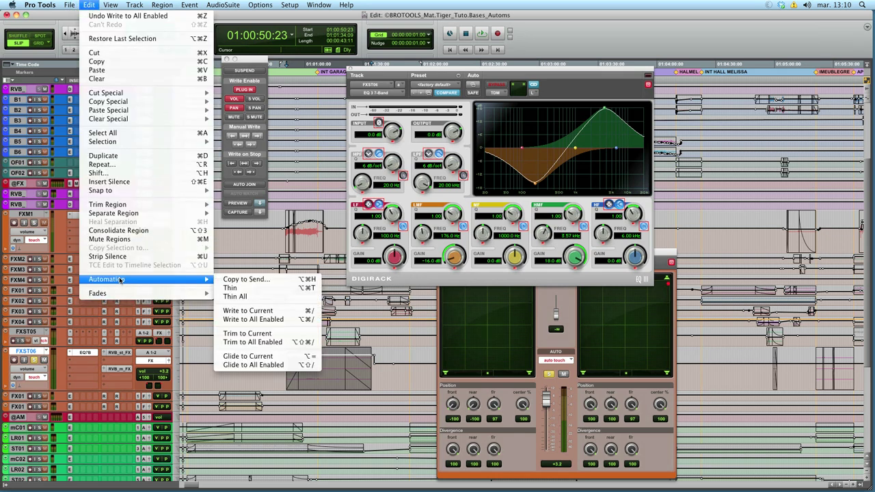
left_click(276, 365)
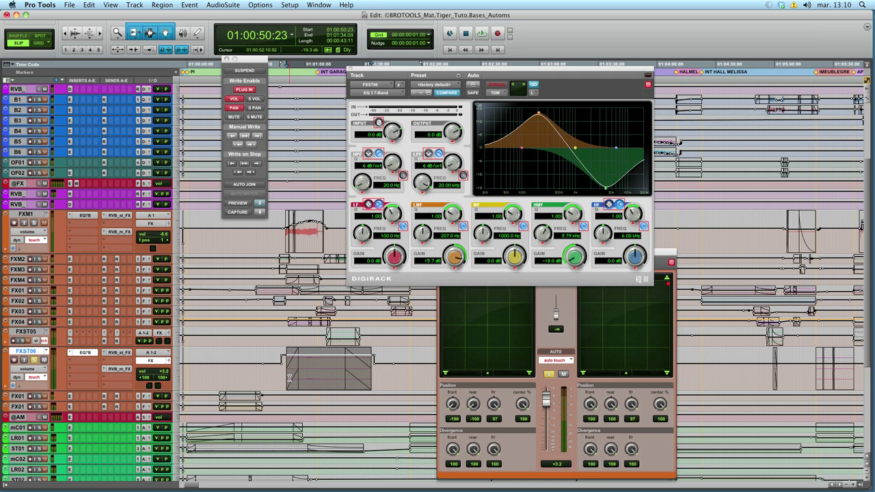
key("space")
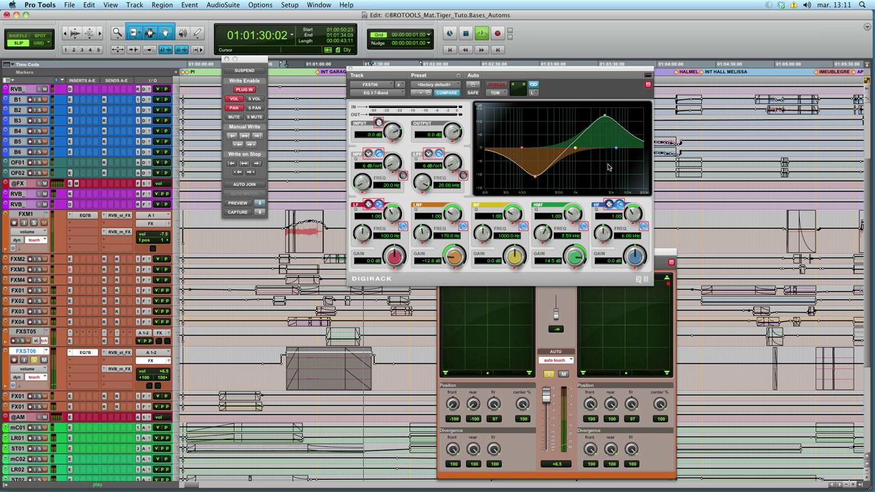
key("space")
- Compare the FXST06 EQ curve before the clip, at its start and near its end
left_click(277, 380)
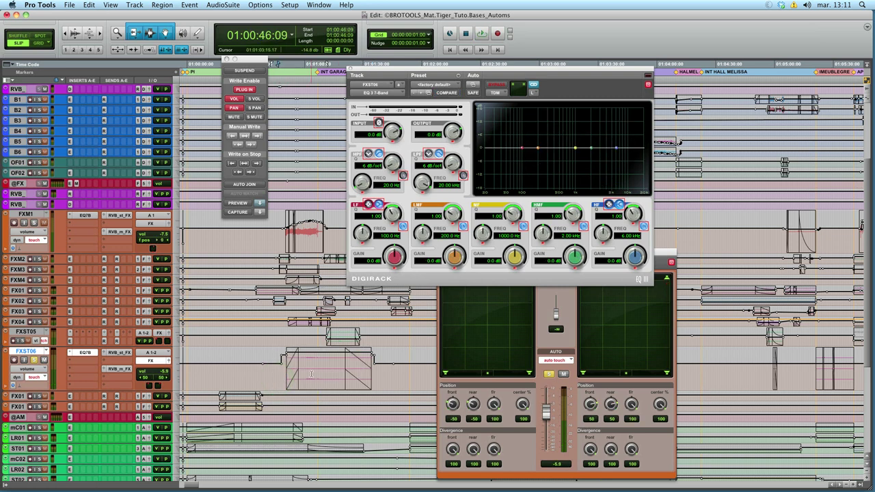
left_click(311, 373)
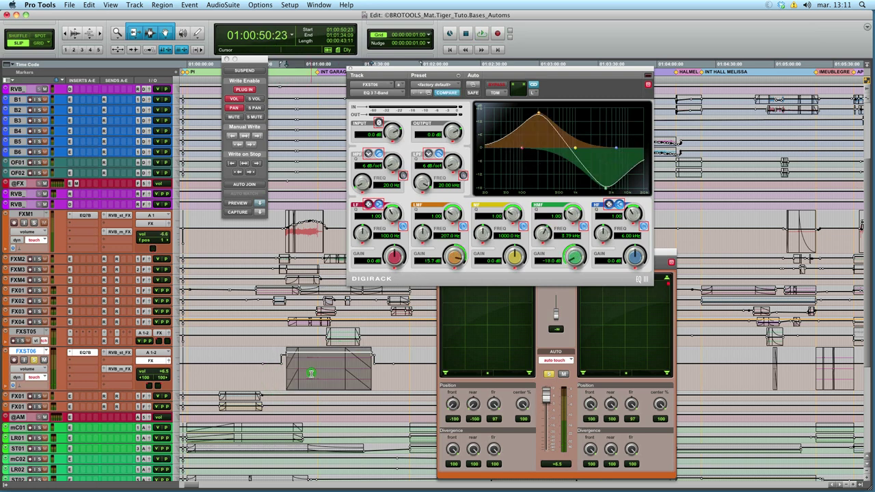
left_click(273, 380)
left_click(328, 382)
left_click(265, 378)
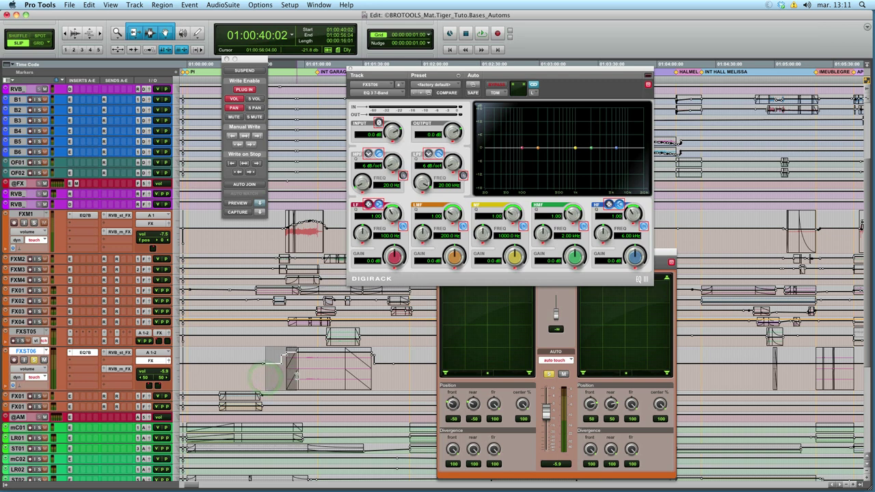
left_click(296, 375)
double_click(296, 372)
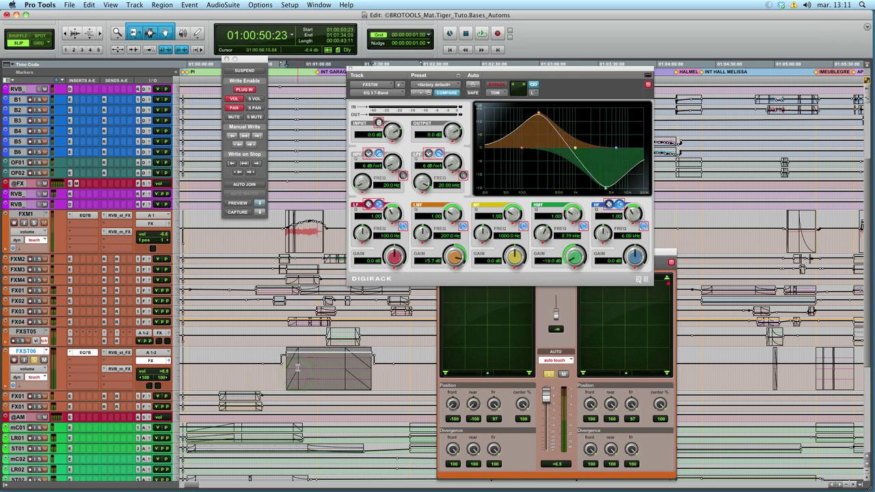
left_click(364, 367)
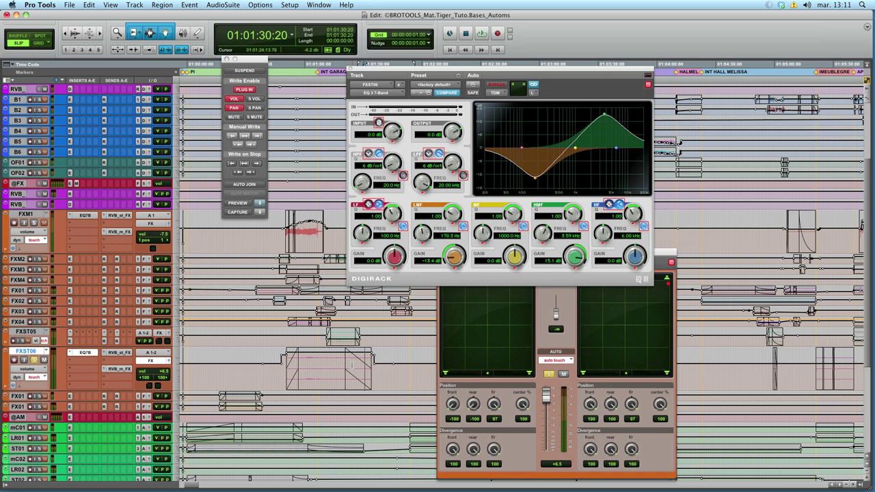
- Compare the EQ curve at the fade-in and the fade-out of the FXST06 clip
double_click(287, 375)
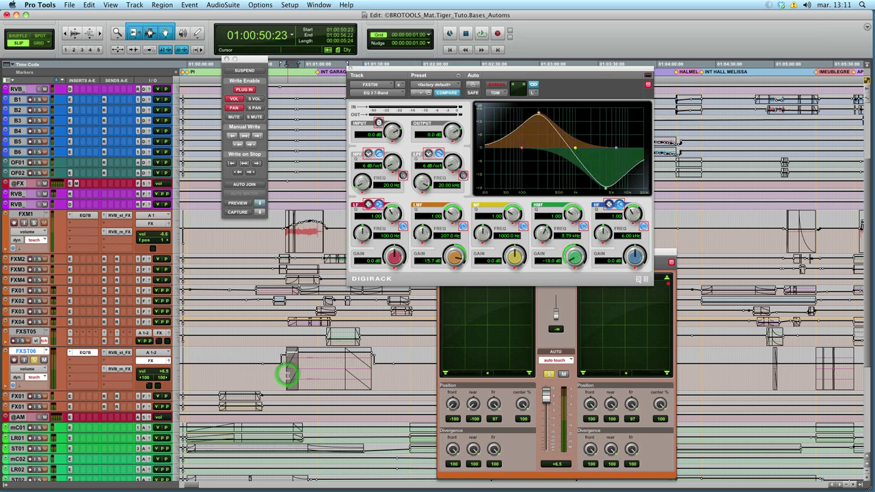
double_click(367, 371)
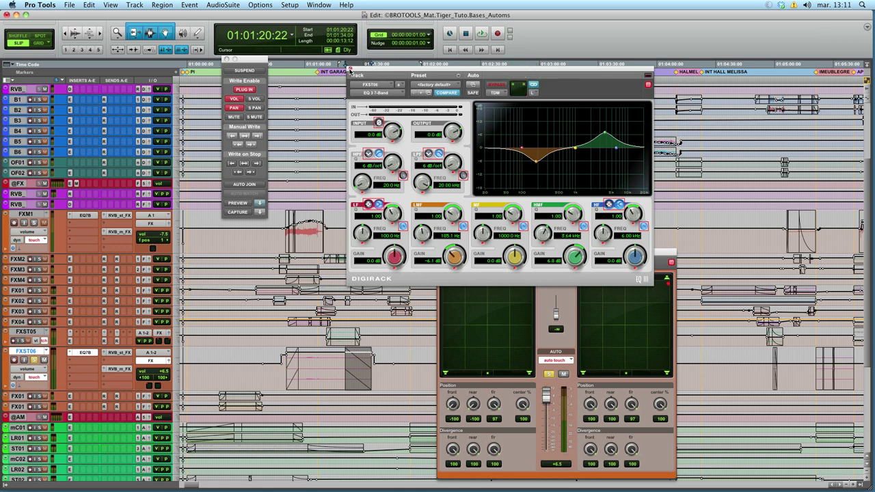
- Close the FXST06 EQ and panner windows, and move the automation window away from the clip's start
left_click(348, 69)
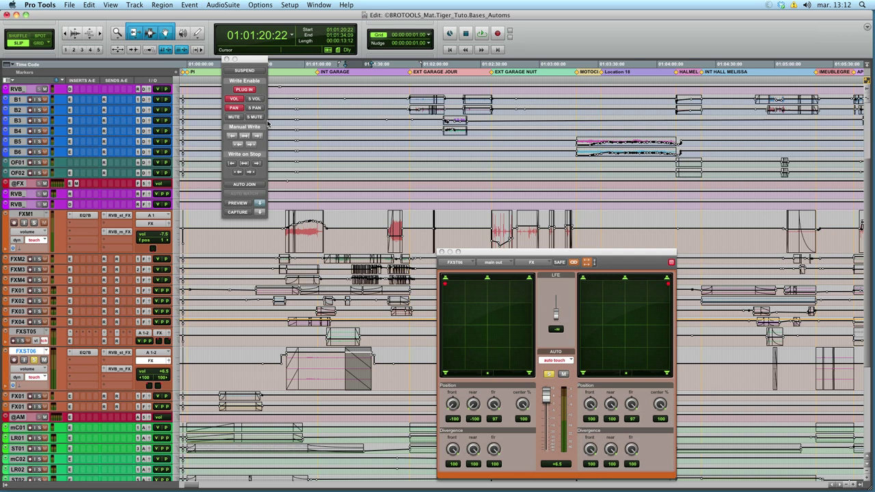
left_click_drag(246, 60, 394, 56)
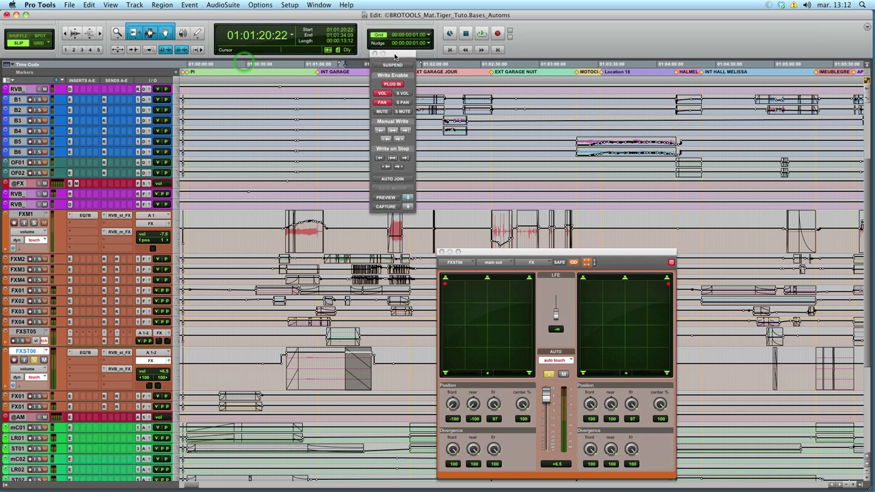
double_click(318, 380)
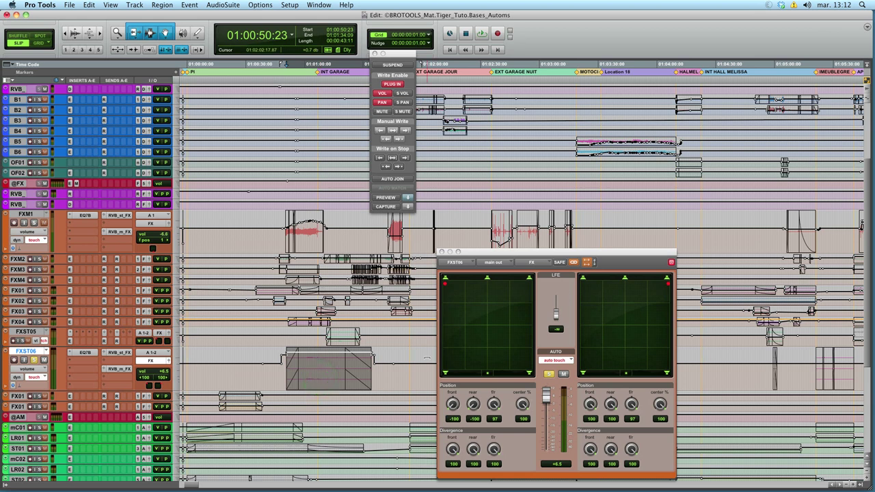
left_click(445, 285)
left_click(441, 252)
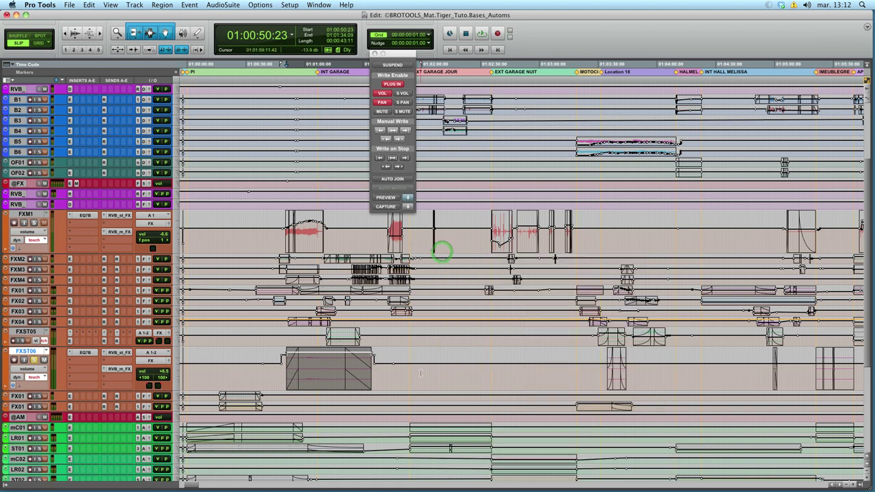
- Select the ambC01 clip in the EXT GARAGE JOUR scene and close the automation window
scroll(869, 247, "down", 5)
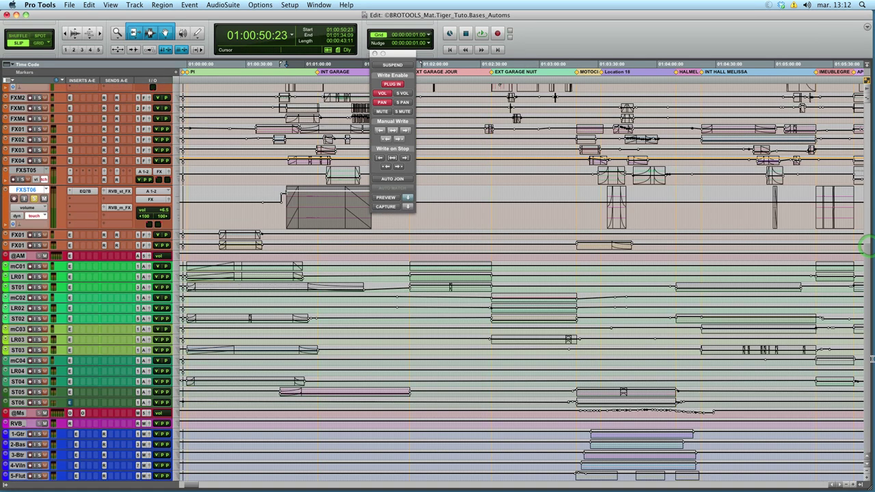
left_click(454, 288)
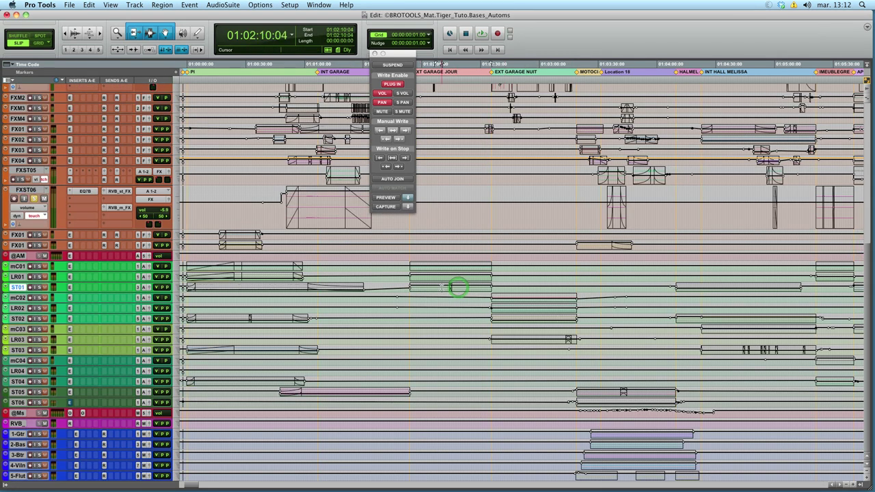
key("super+bracketleft")
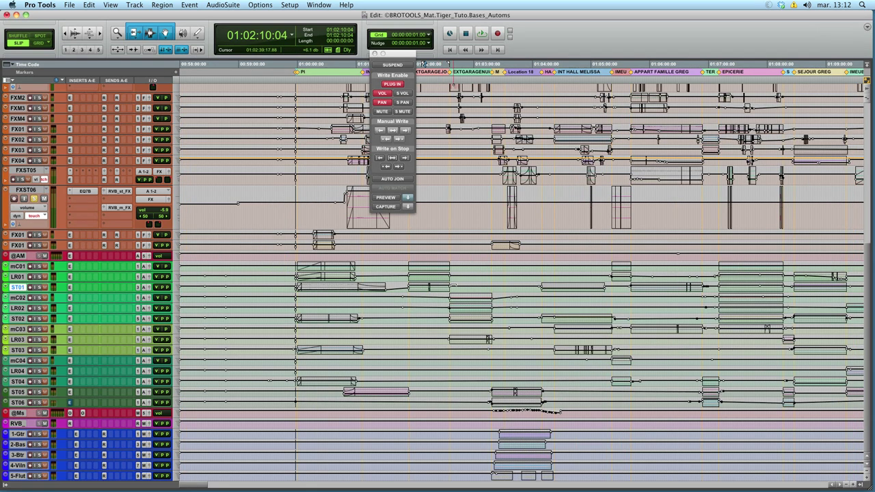
left_click(439, 267)
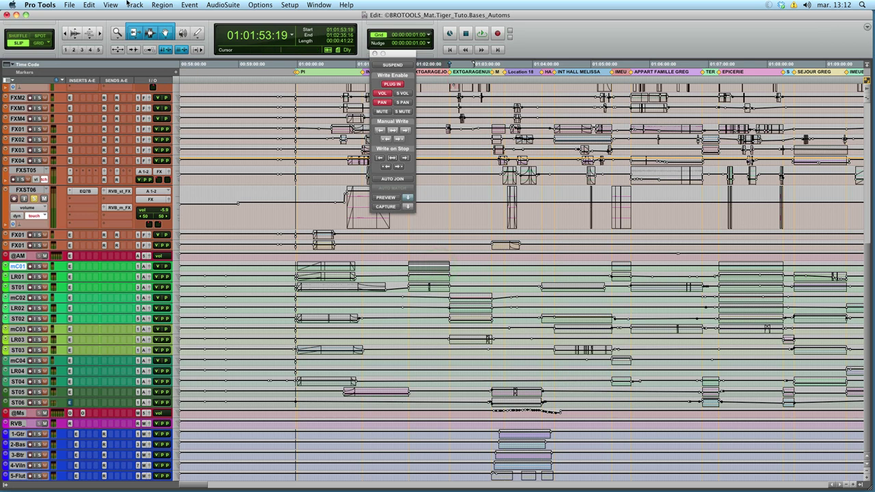
left_click(89, 5)
mouse_move(107, 102)
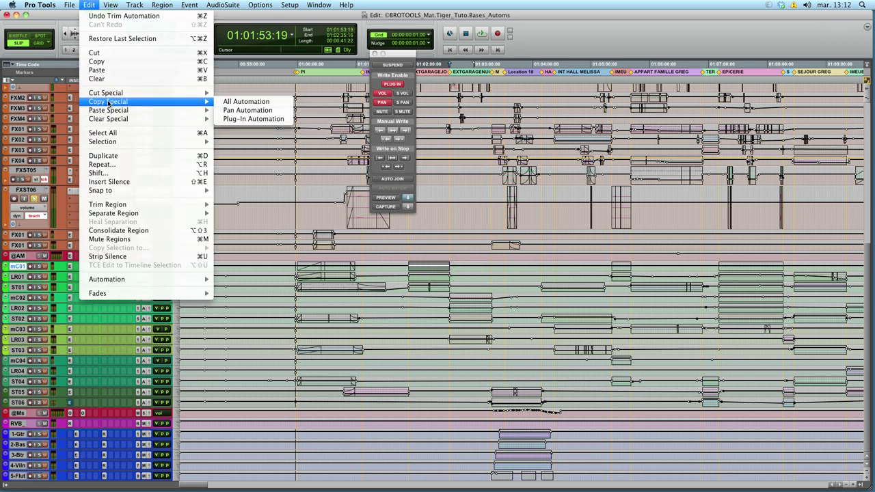
left_click(404, 43)
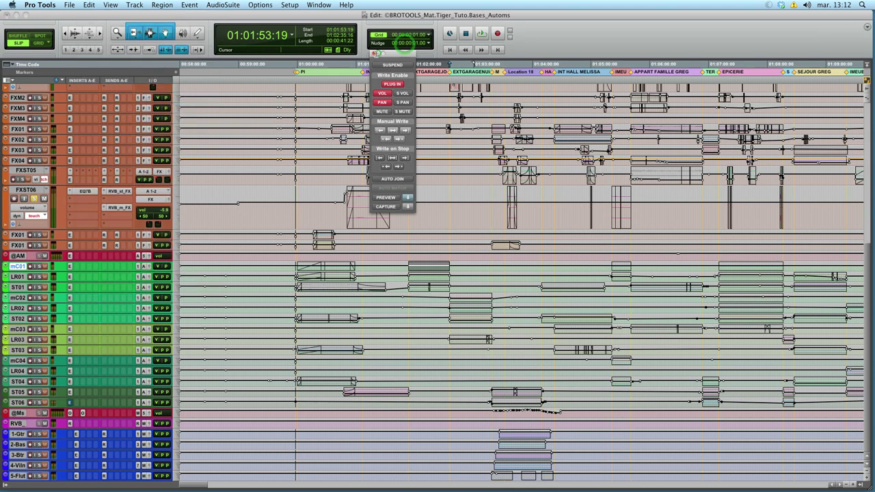
left_click(375, 53)
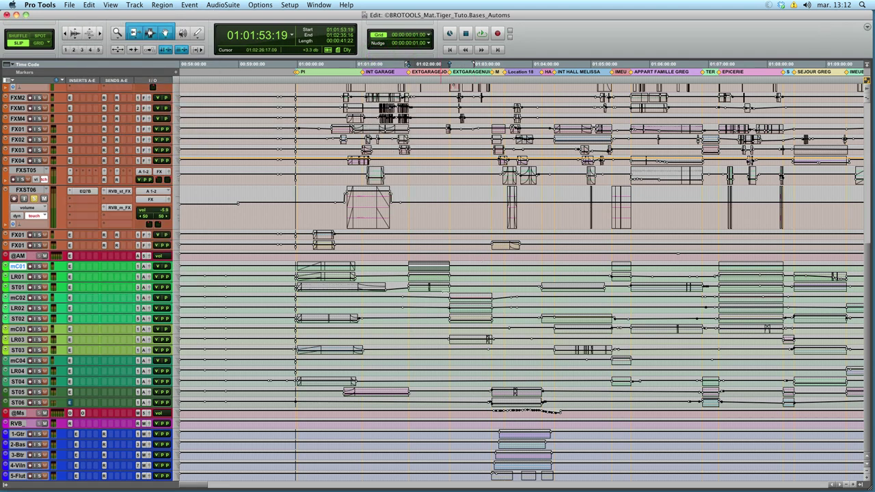
- Copy all automation from the ambC01, LR01 and ST01 clips in the EXT GARAGE JOUR scene
left_click(438, 274)
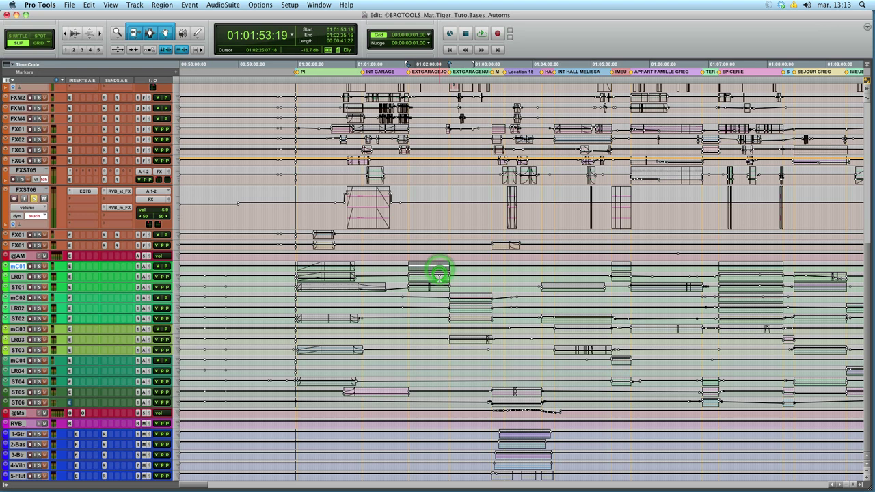
left_click(439, 287)
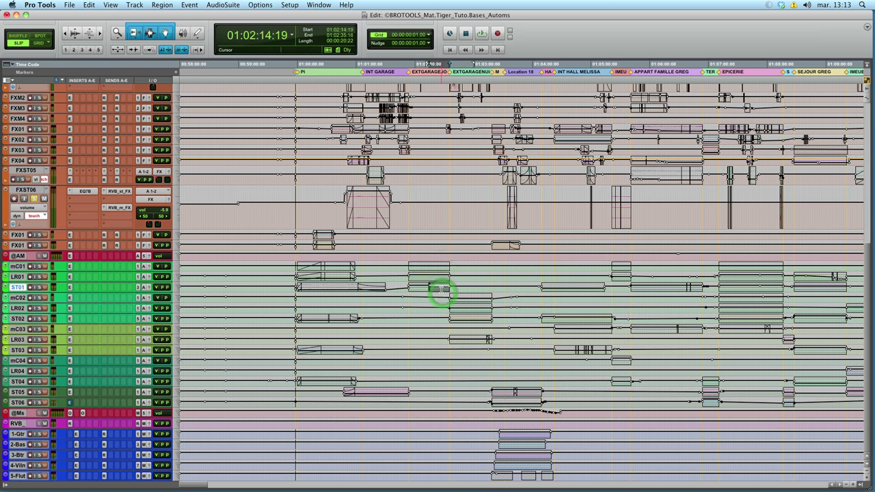
left_click(423, 267)
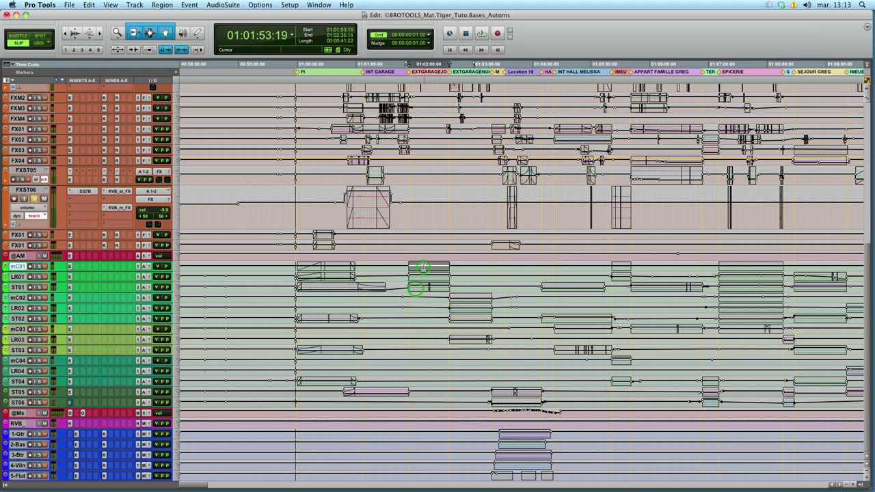
left_click(424, 277, "shift")
left_click(425, 287, "shift")
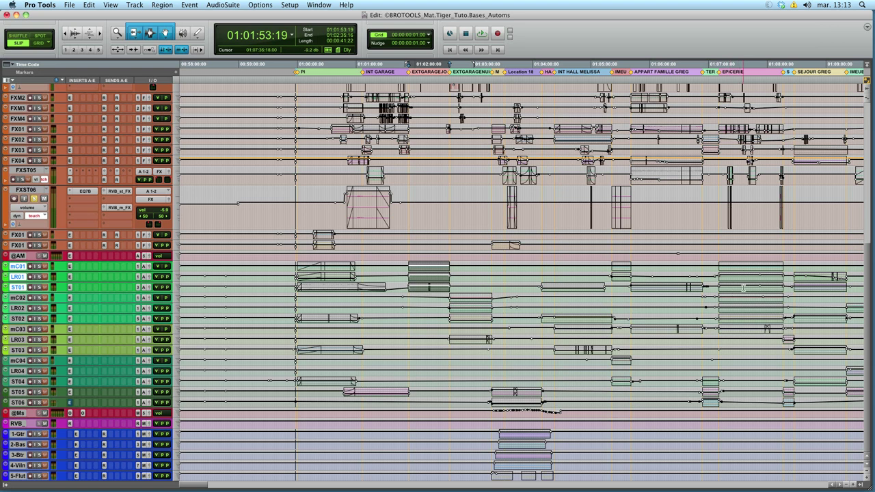
left_click(89, 5)
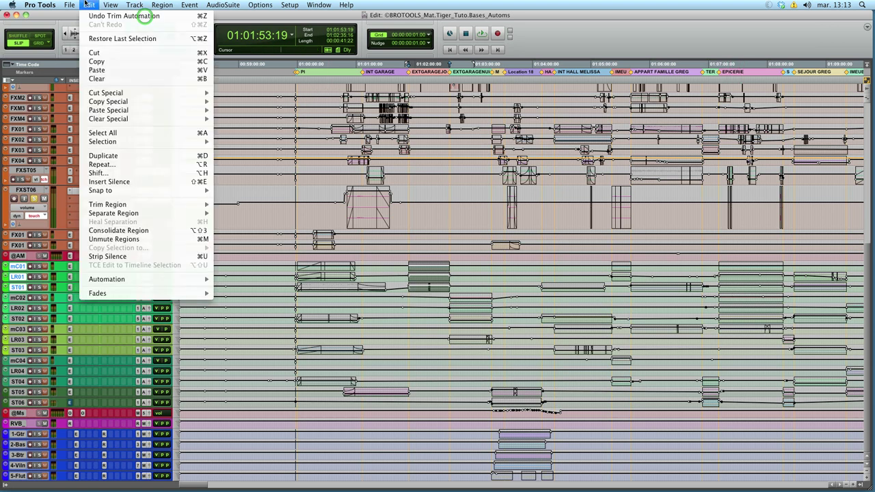
mouse_move(111, 106)
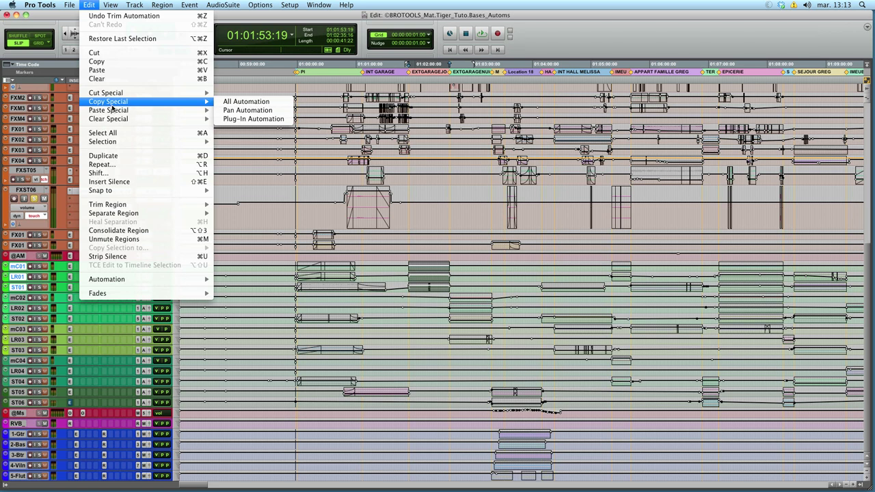
left_click(234, 102)
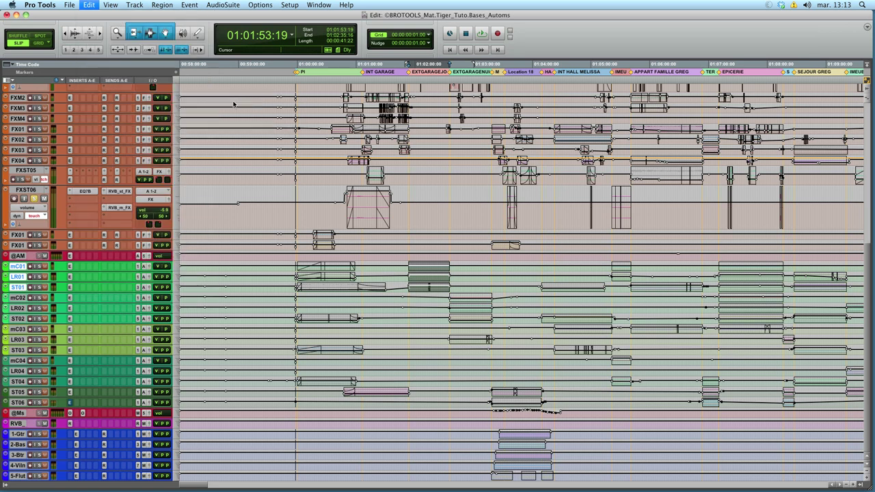
- Paste the copied automation over the ambC01, LR01 and ST01 clips in the EPICERIE scene using Repeat to Fill Selection
left_click(744, 266)
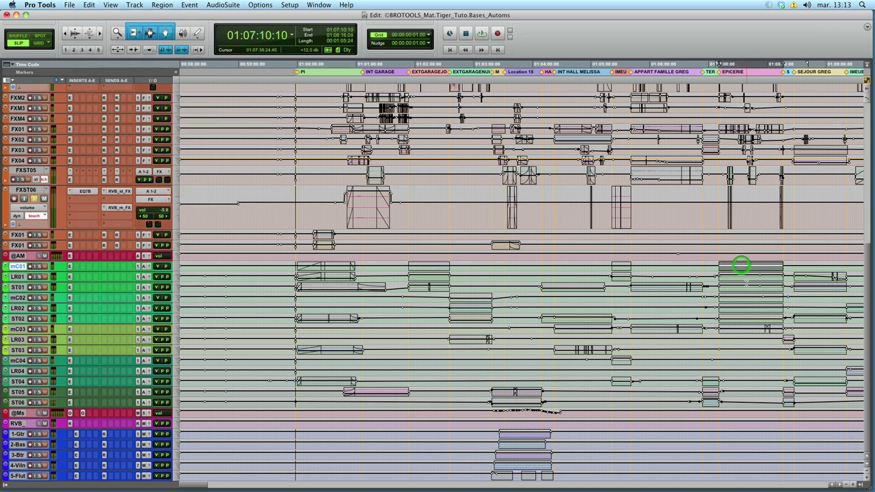
left_click(745, 280, "shift")
left_click(745, 284, "shift")
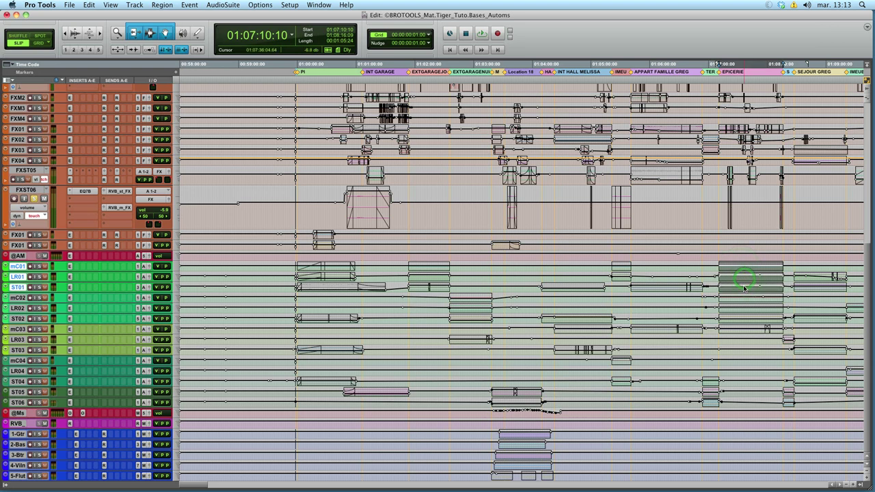
left_click(89, 5)
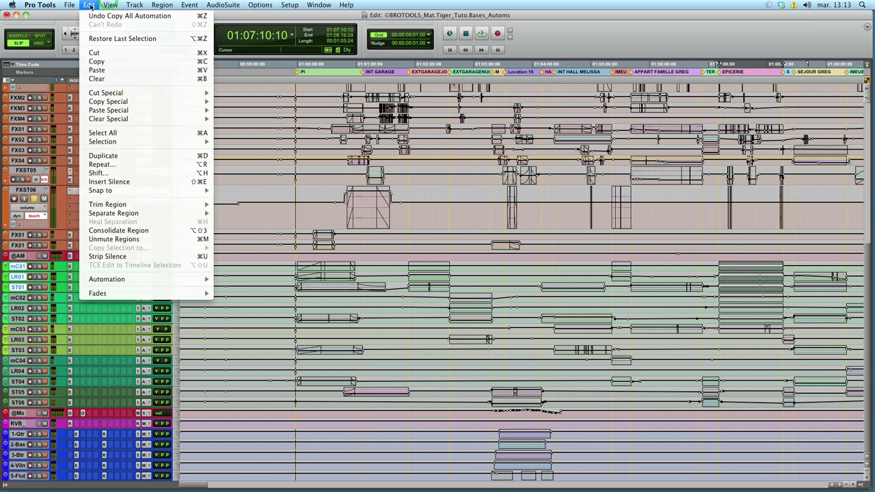
mouse_move(115, 113)
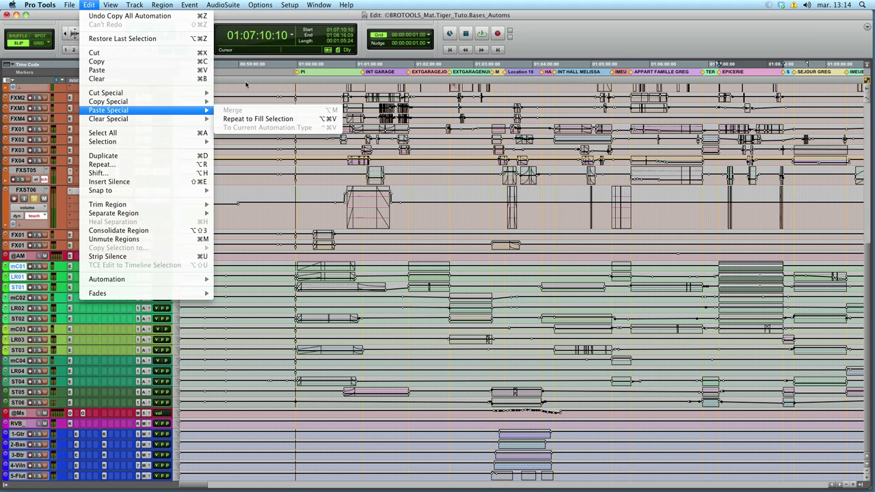
left_click(263, 117)
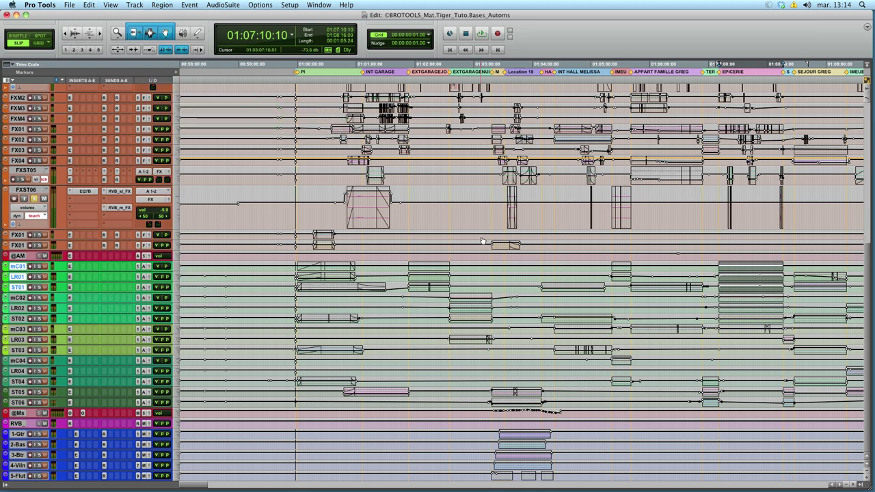
- Enlarge the ambC01 track, display its volume automation and inspect the pasted curve in the EPICERIE clip
left_click(438, 271)
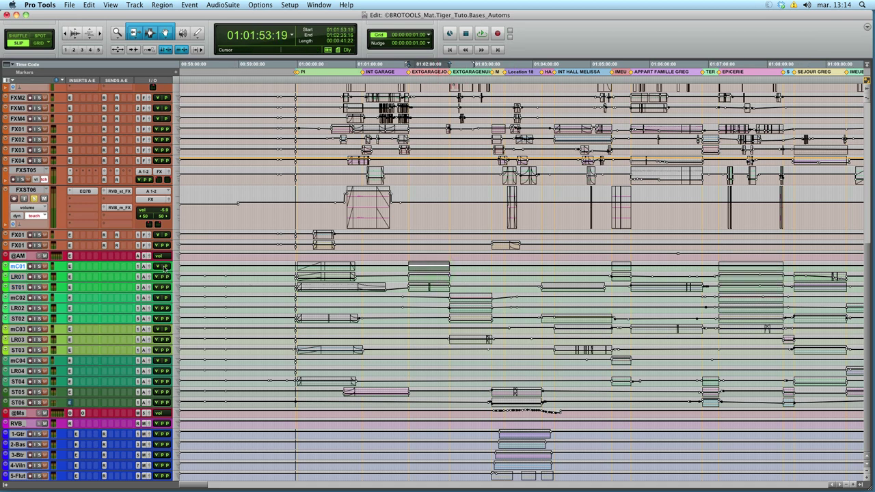
left_click_drag(174, 265, 184, 280)
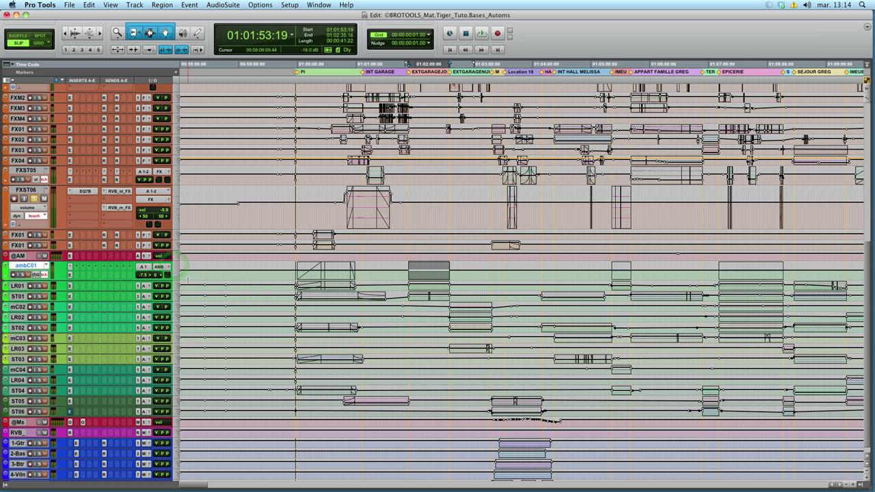
left_click(35, 275)
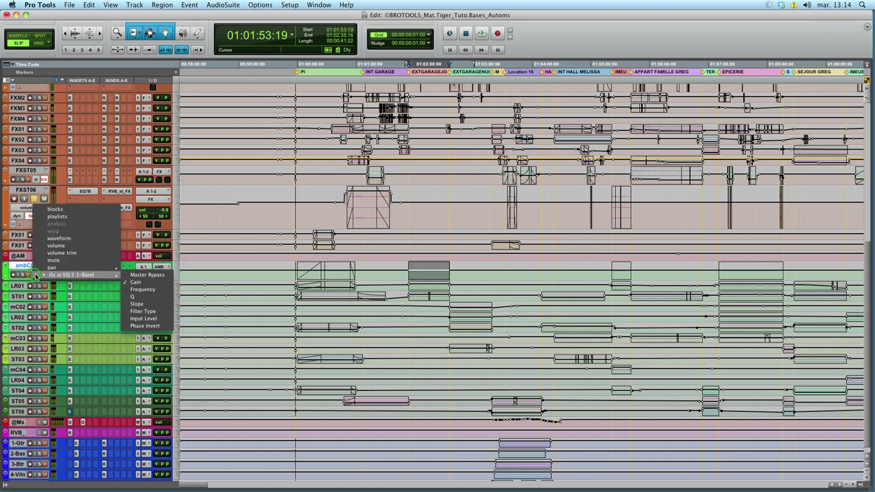
left_click(45, 247)
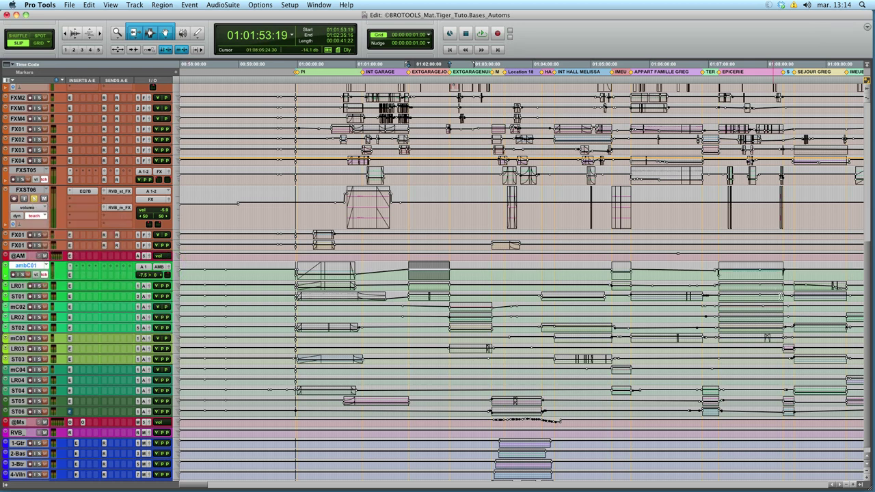
left_click(759, 275)
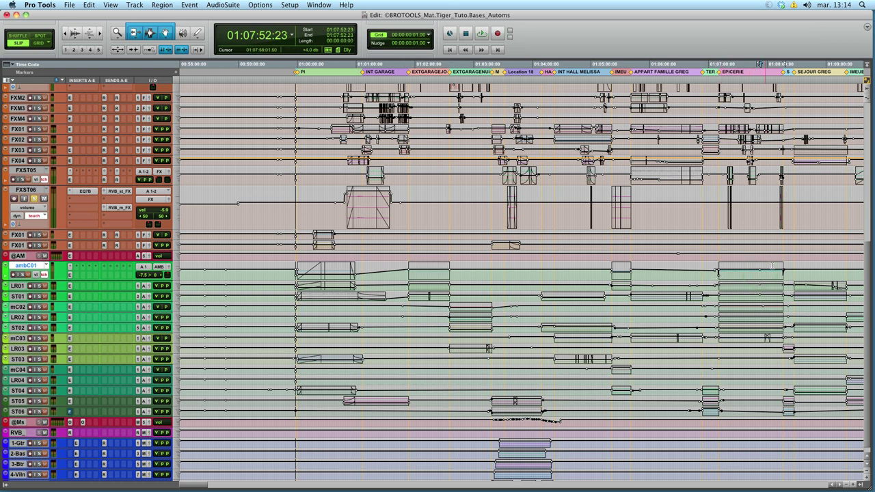
left_click(763, 272)
left_click(770, 272)
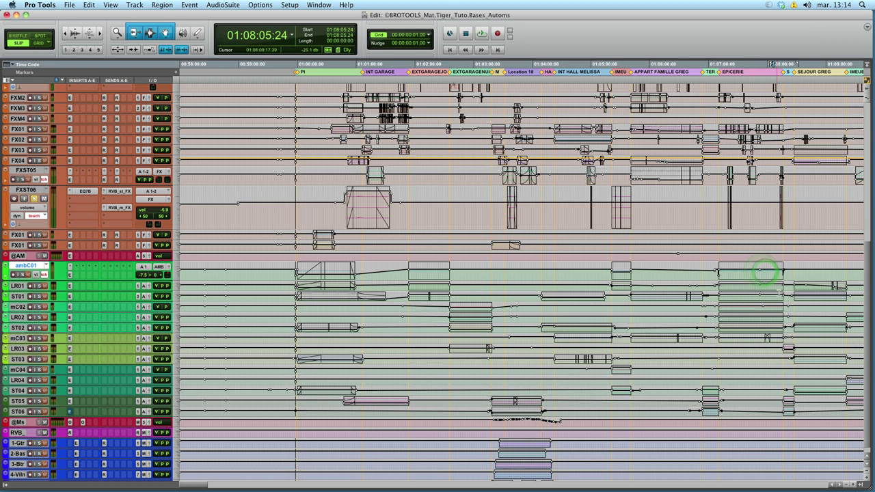
- Select the ambC01, LR01 and ST01 clips in the EXT GARAGE JOUR scene and review the Copy Special options
left_click(427, 270)
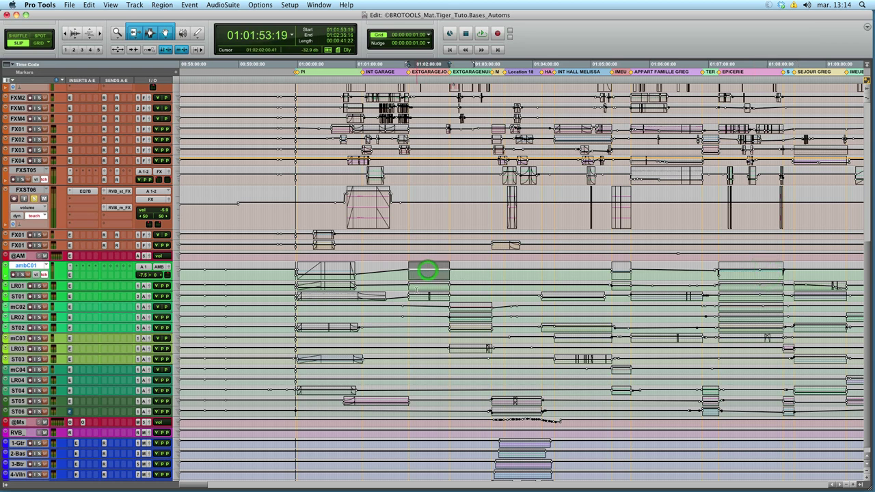
left_click(419, 286, "shift")
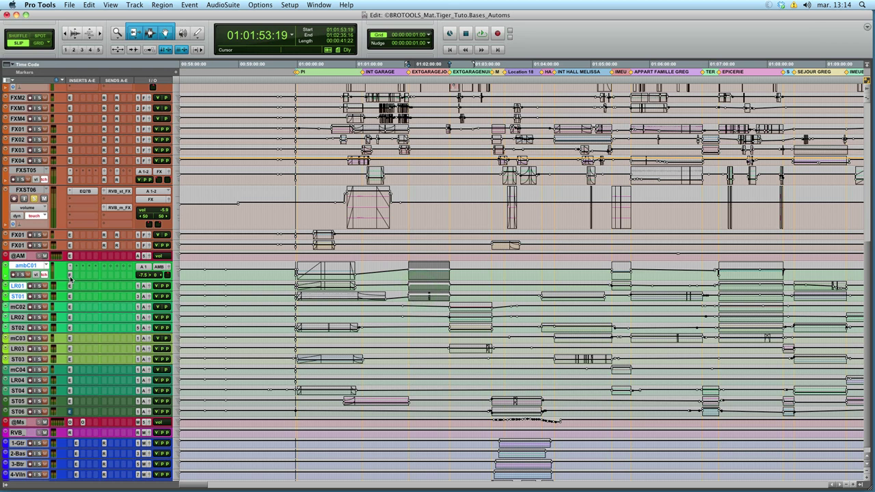
left_click(90, 5)
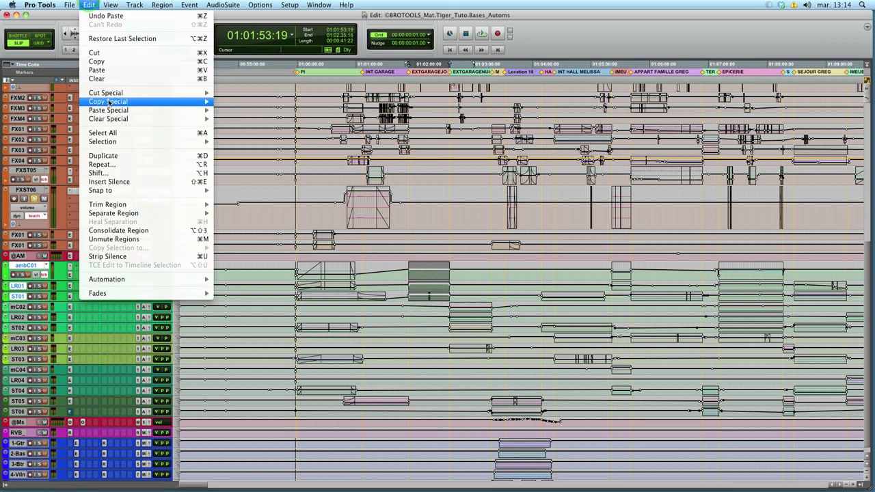
mouse_move(121, 103)
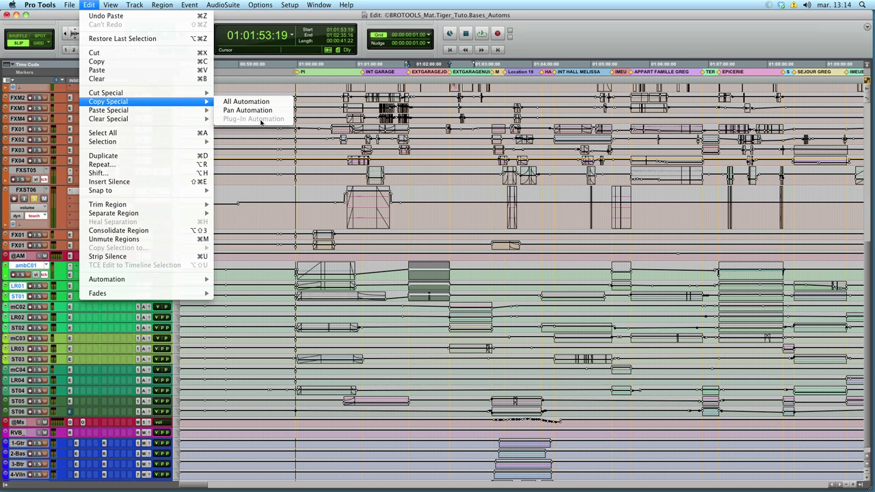
left_click(393, 268)
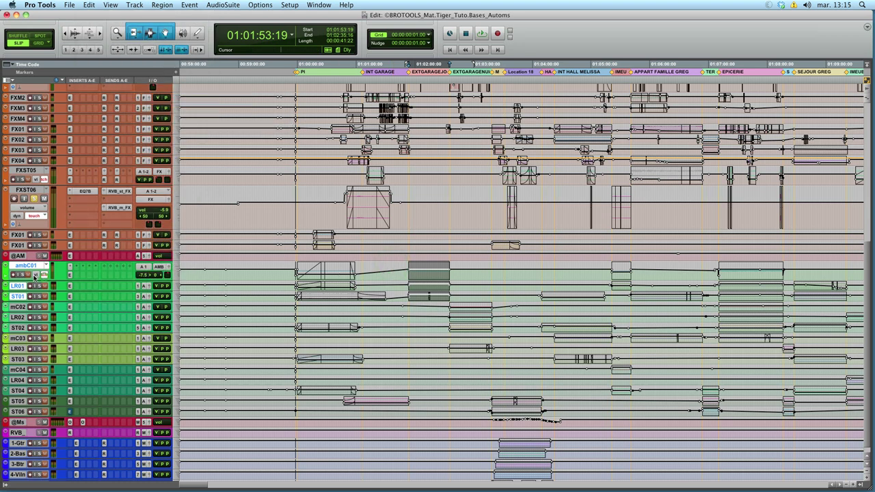
- Display the EQ 3 1-Band Master Bypass automation on the ambC01 track and check which Copy Special options are available
left_click(36, 274)
mouse_move(44, 305)
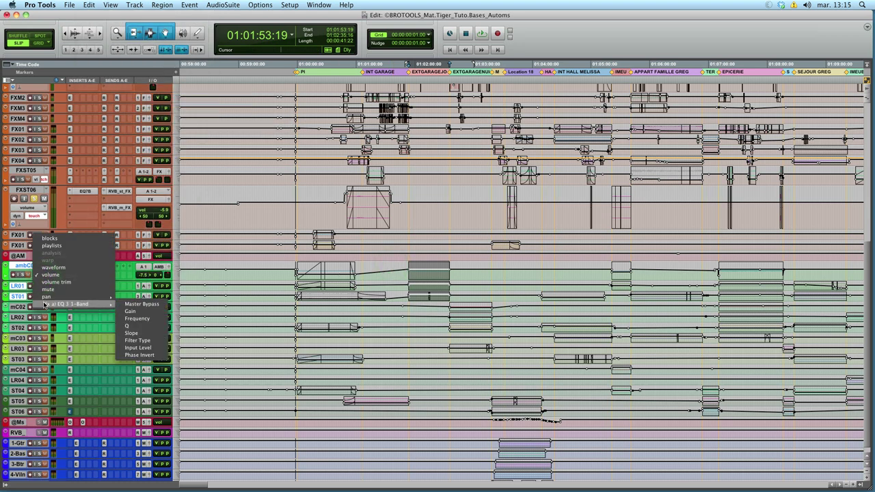
left_click(140, 304)
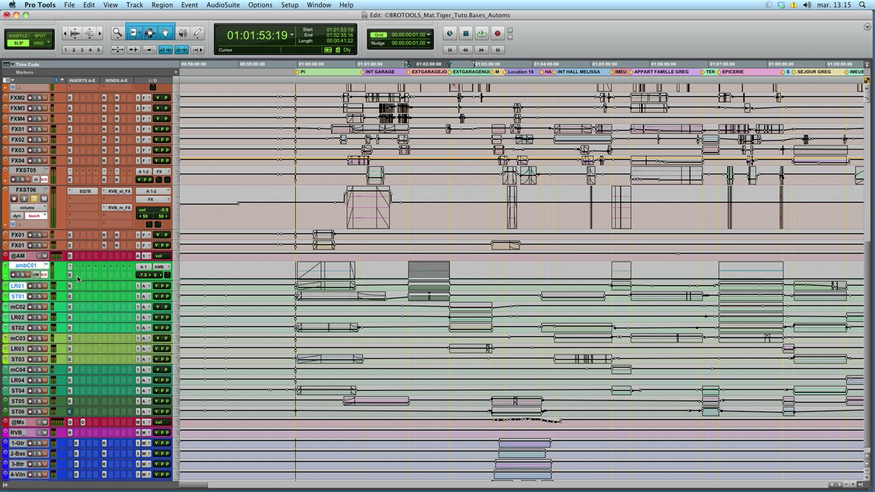
left_click(90, 5)
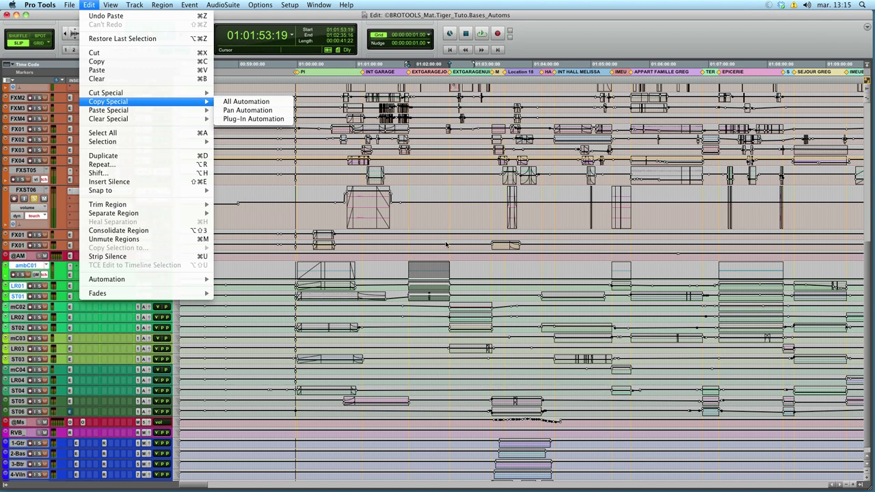
left_click(406, 271)
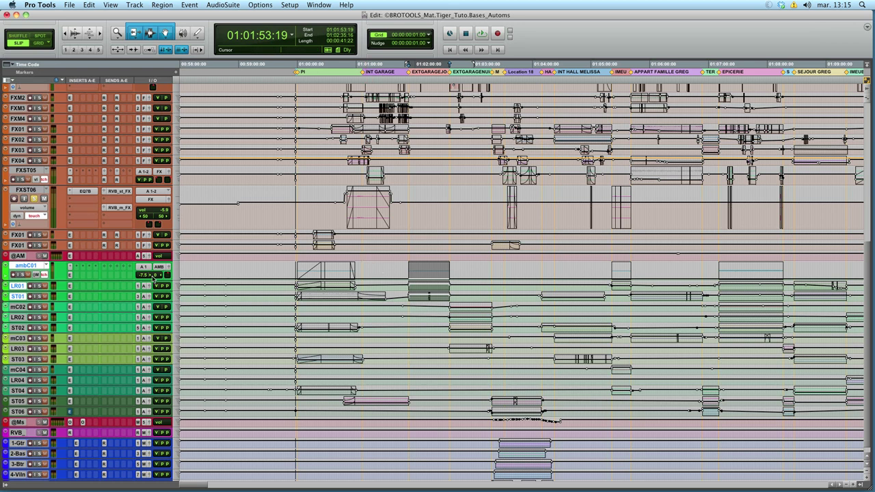
- Copy all automation from the selected ambience clips in the EXT GARAGE JOUR scene
left_click(89, 5)
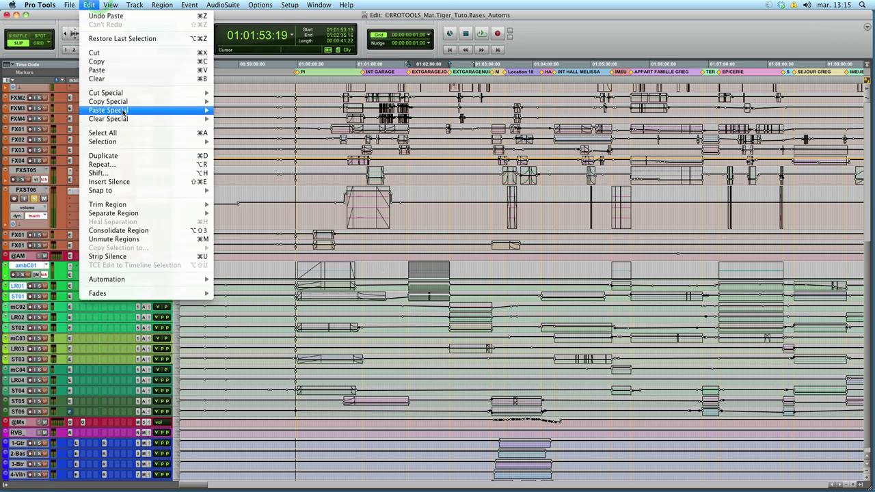
mouse_move(122, 103)
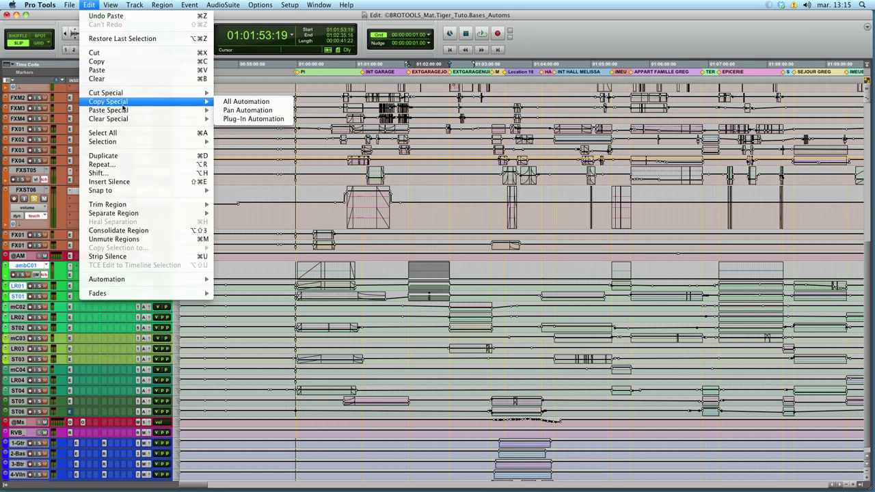
left_click(246, 101)
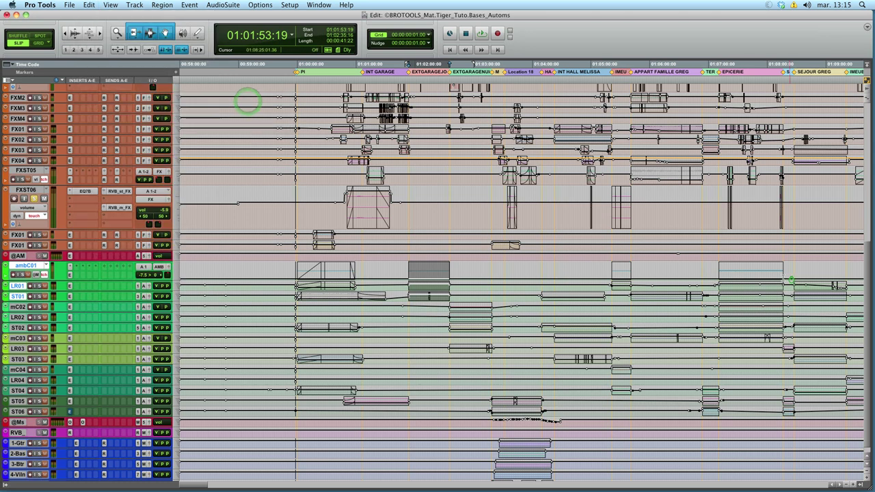
- Select the ambC01, LR01 and ST01 clips in the EPICERIE scene and paste the copied automation over them
double_click(786, 279)
left_click(777, 295, "shift")
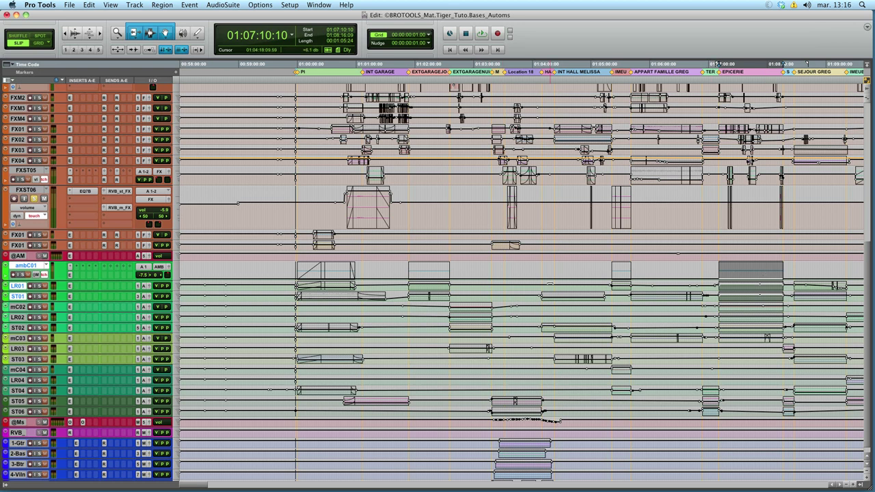
left_click(90, 4)
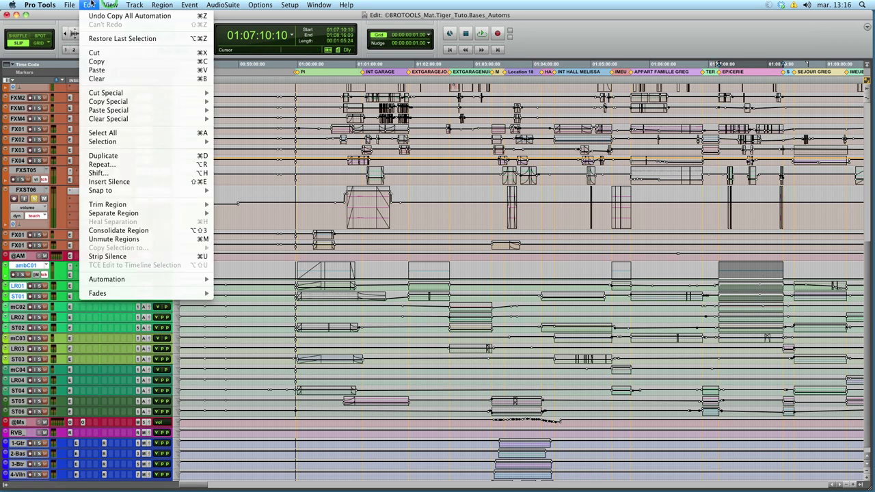